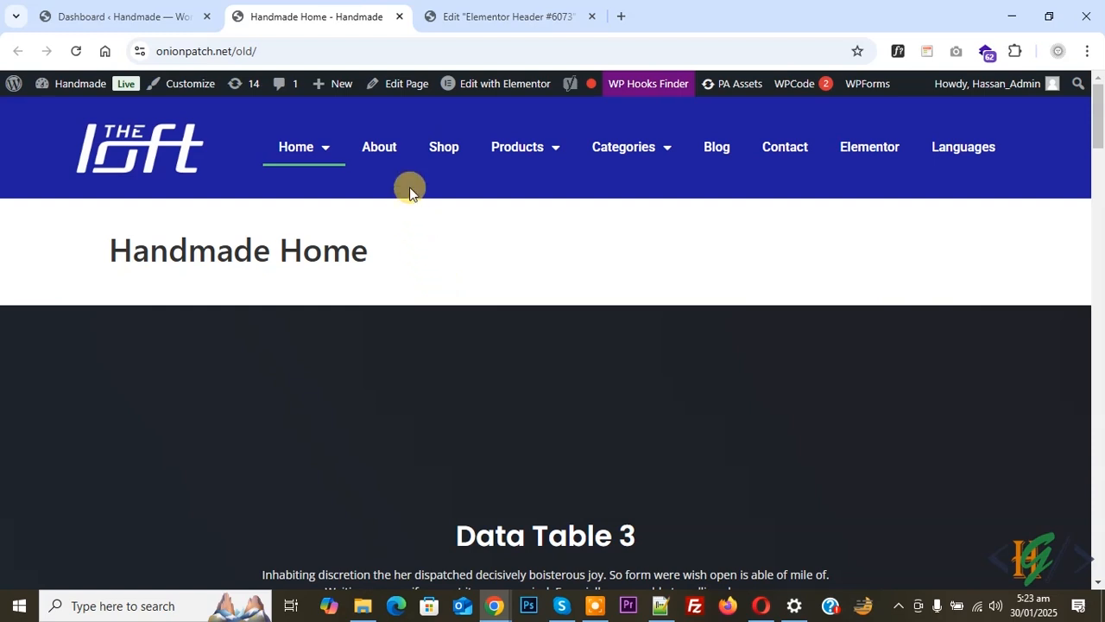
- Open the Elementor settings from the WordPress dashboard and show the Features experiments
left_click(484, 7)
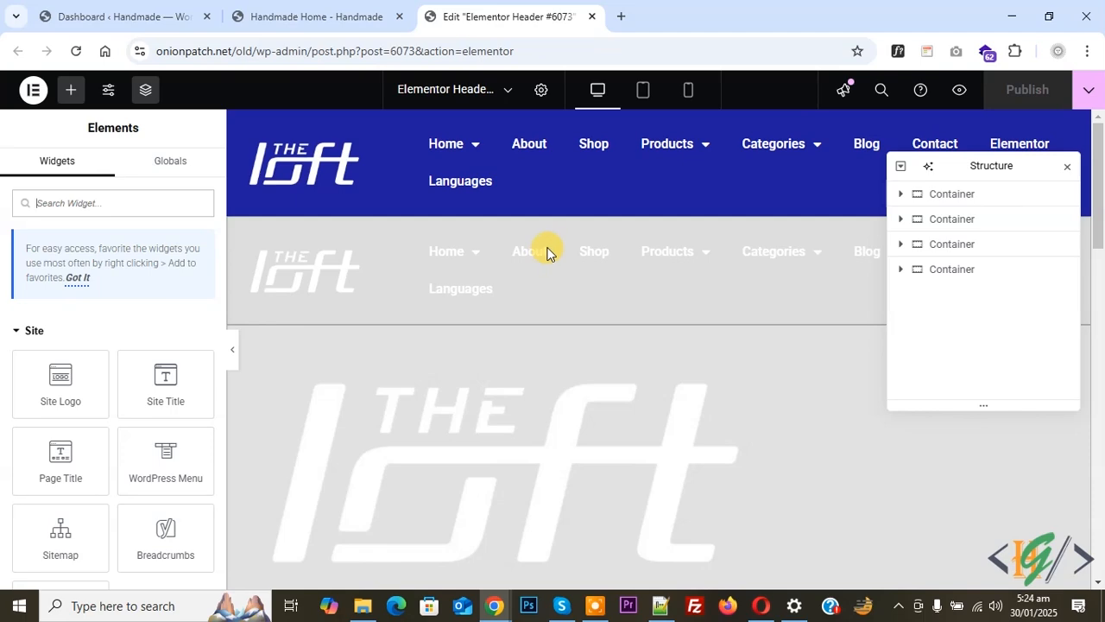
left_click(149, 12)
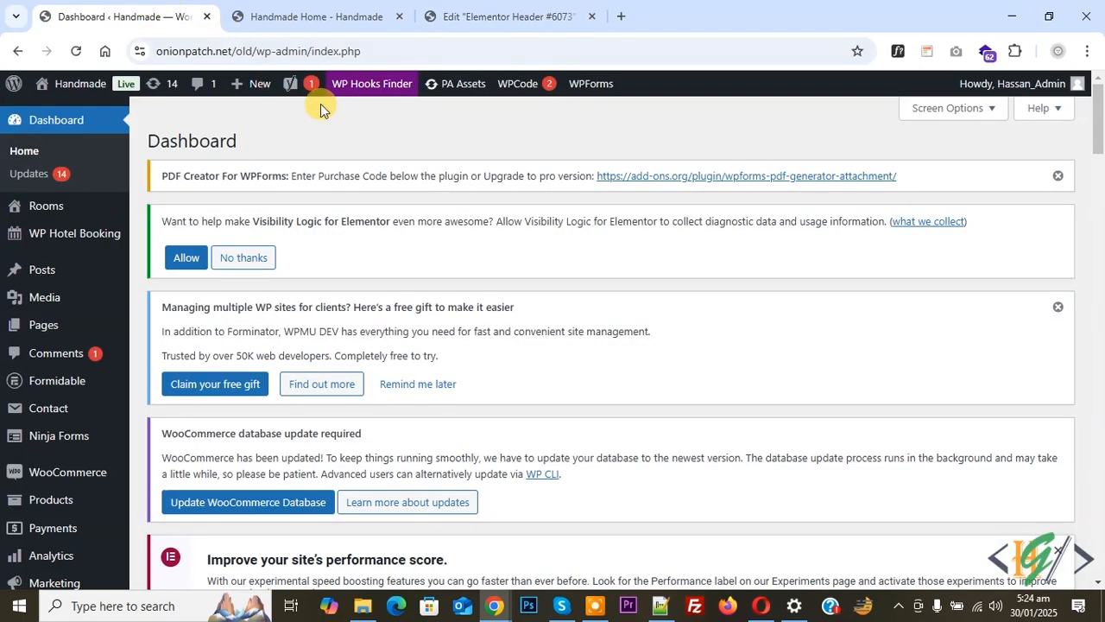
scroll(270, 162, "down", 2)
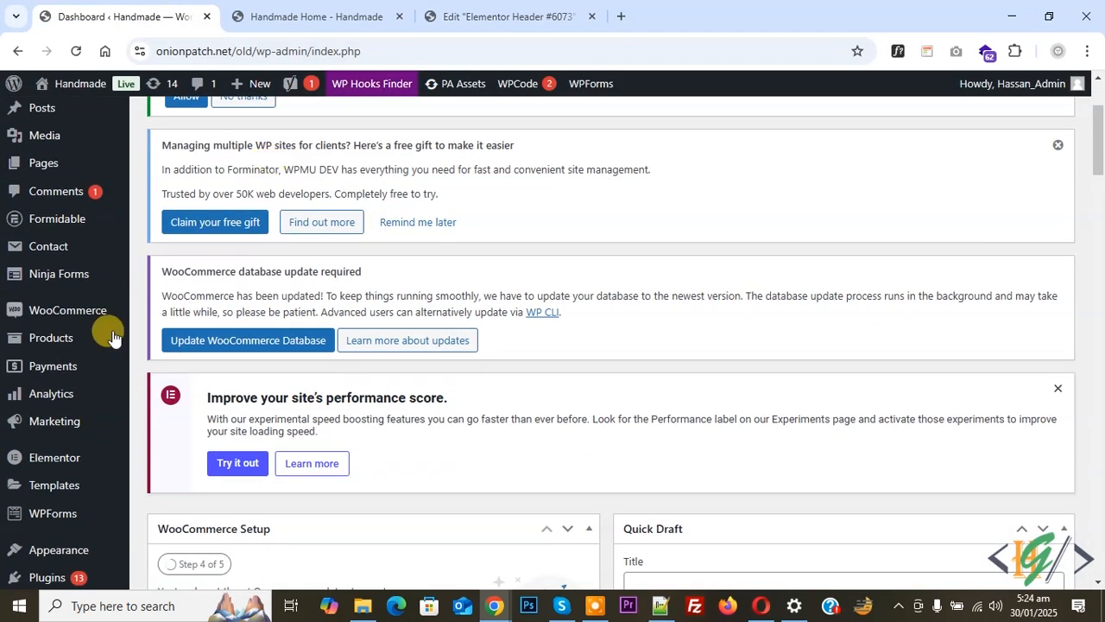
mouse_move(60, 453)
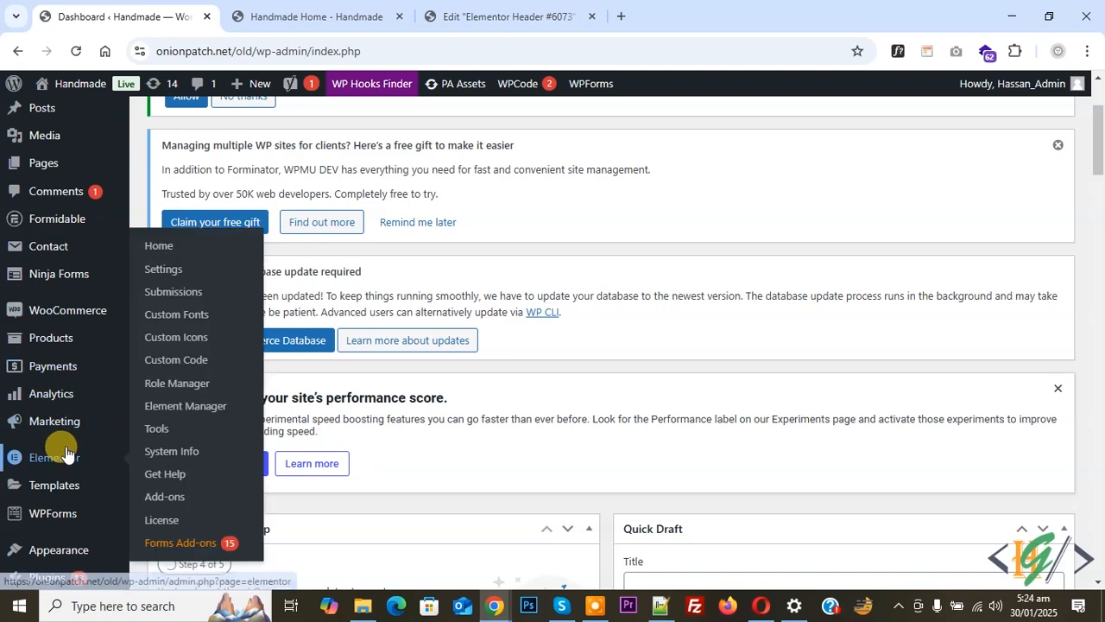
left_click(164, 268)
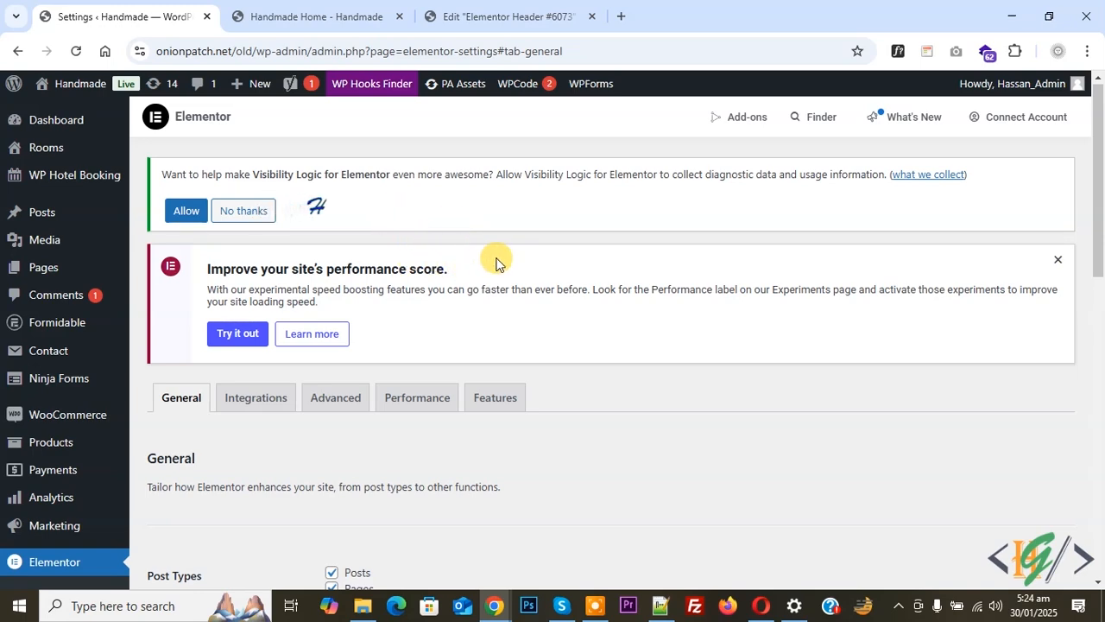
left_click(496, 399)
- Set the Menu experiment to Active under Ongoing Experiments and save the changes
scroll(409, 303, "down", 2)
scroll(409, 304, "down", 5)
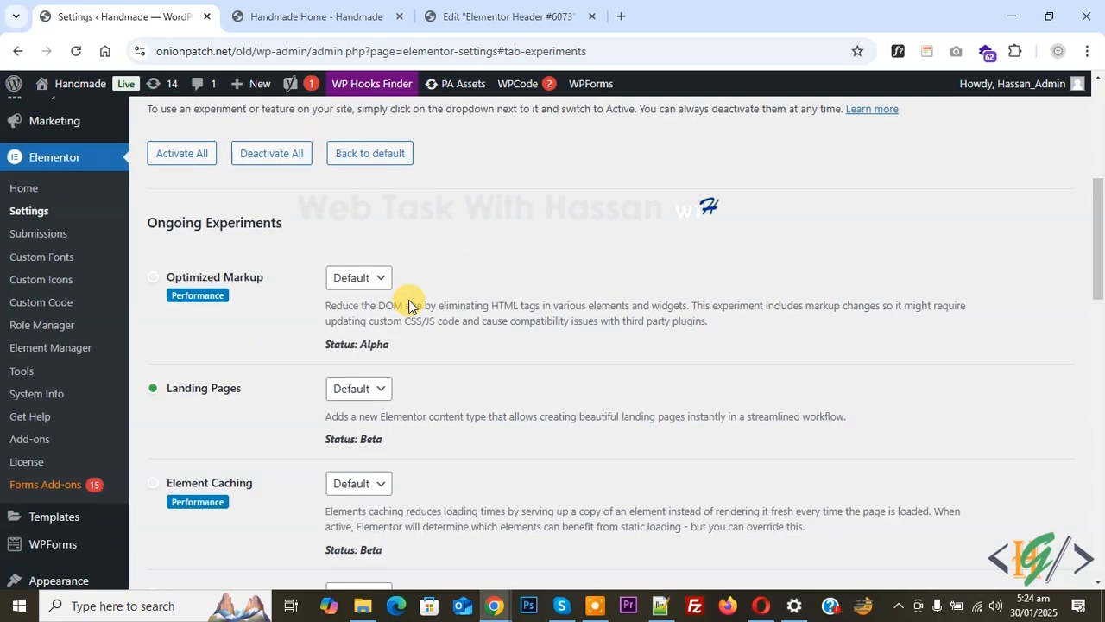
scroll(411, 317, "down", 1)
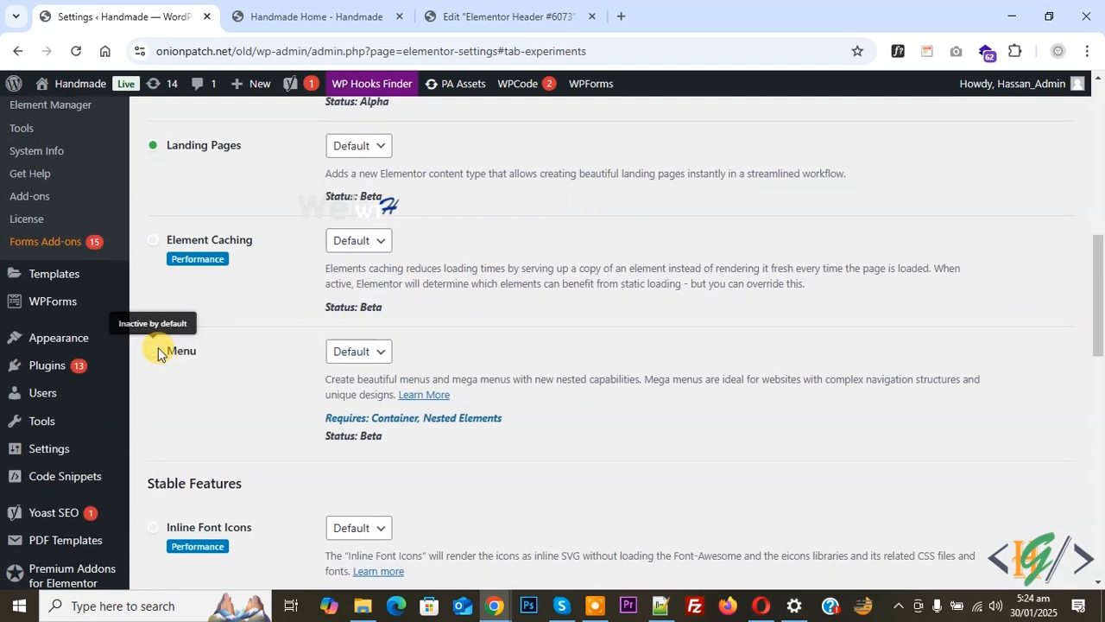
left_click(377, 357)
left_click(369, 398)
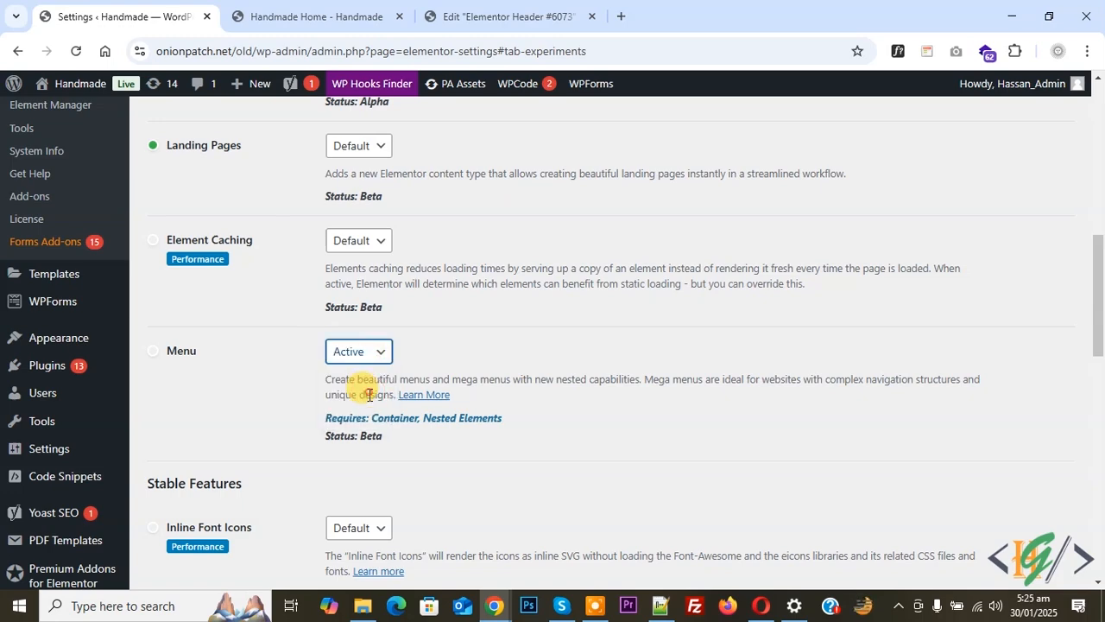
scroll(284, 380, "down", 10)
scroll(269, 412, "down", 3)
left_click(213, 506)
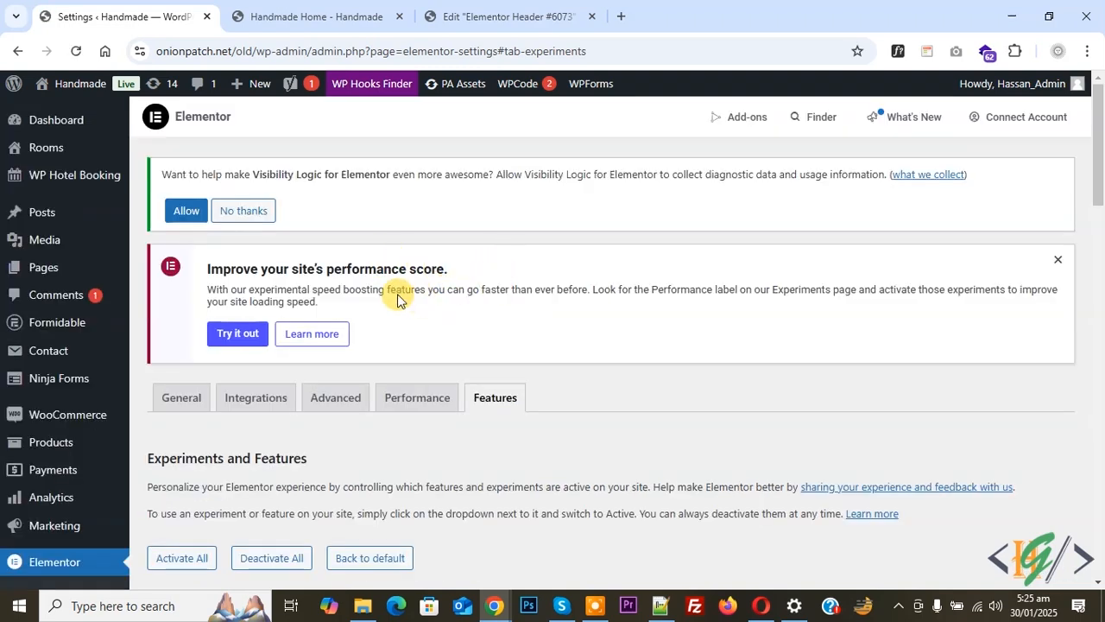
- Switch to the Elementor header editor, search its widgets for "menu", and reload the editor
left_click(492, 6)
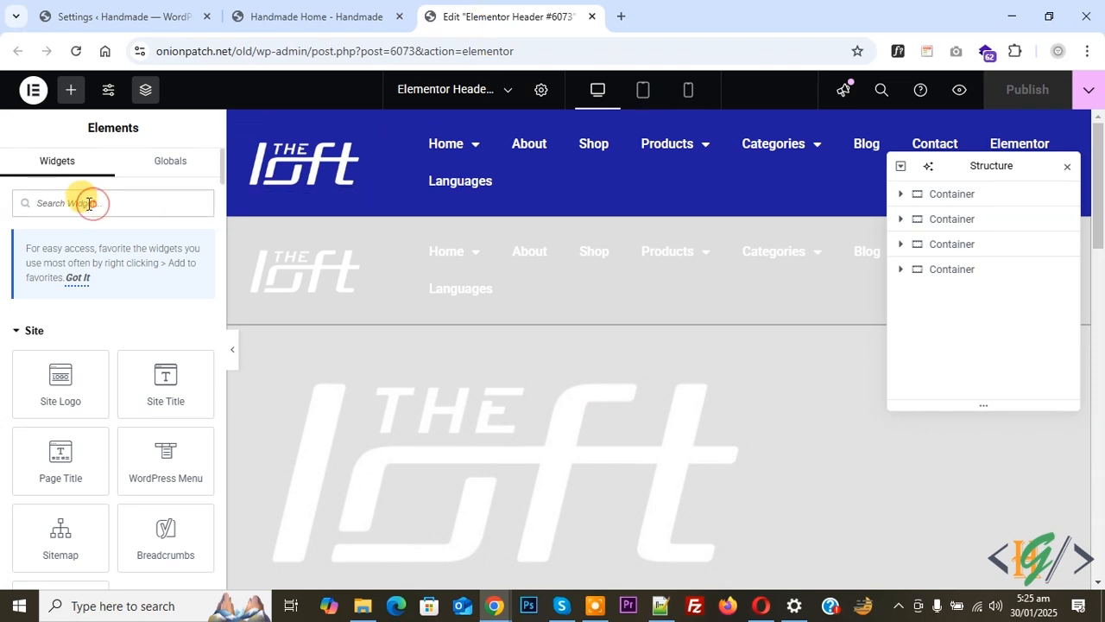
type("menu")
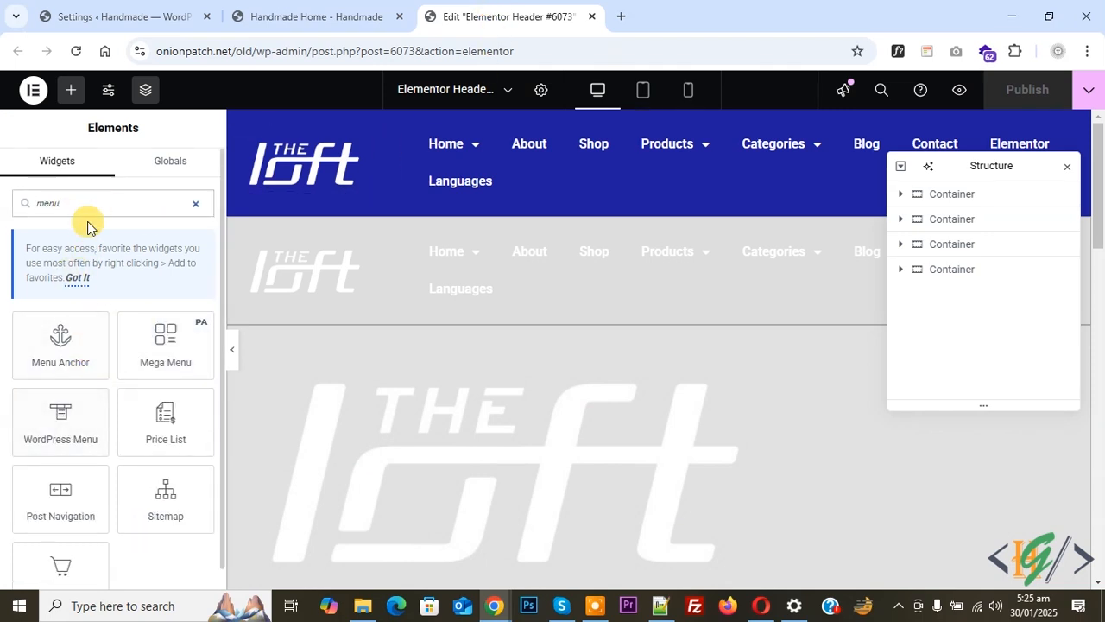
left_click(77, 52)
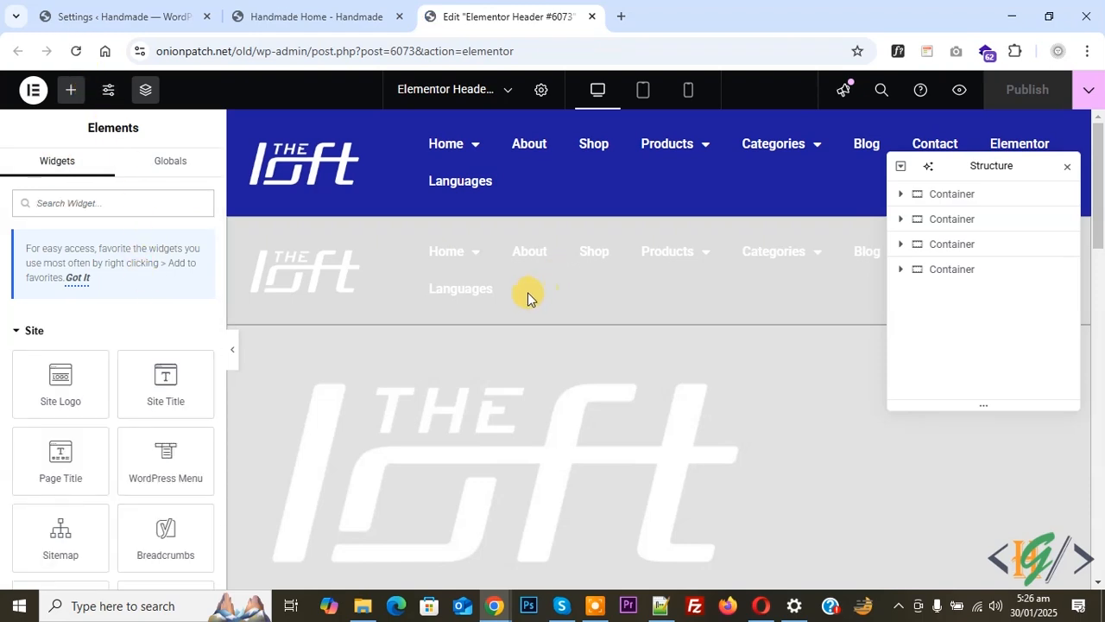
- Search the widgets for "menu" and place the Menu widget below the WordPress Menu in the blue header container
left_click(129, 195)
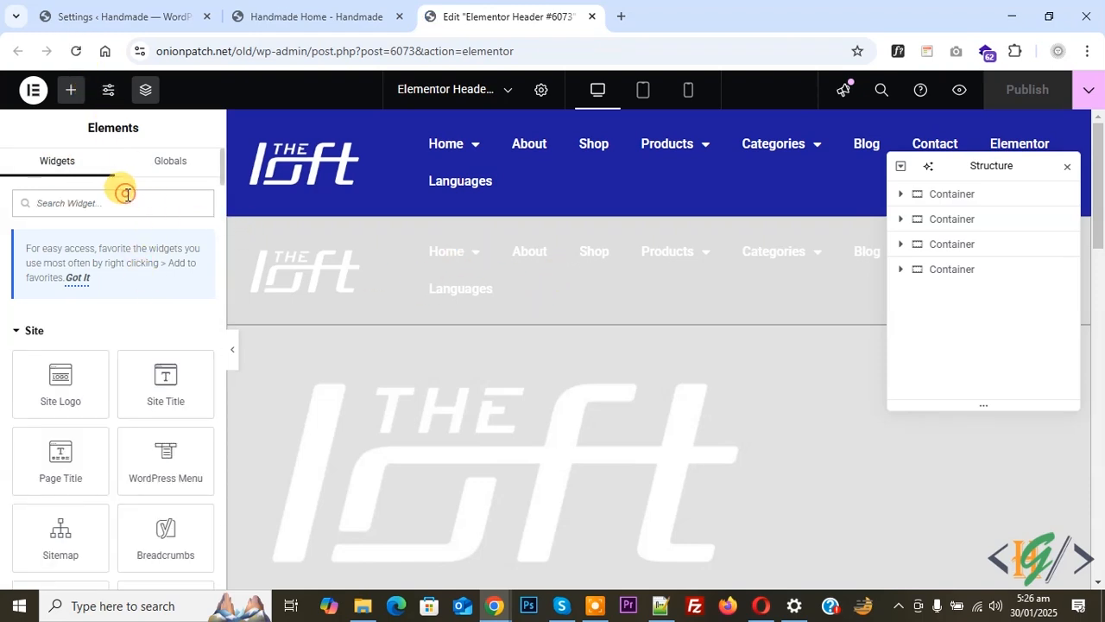
type("menu")
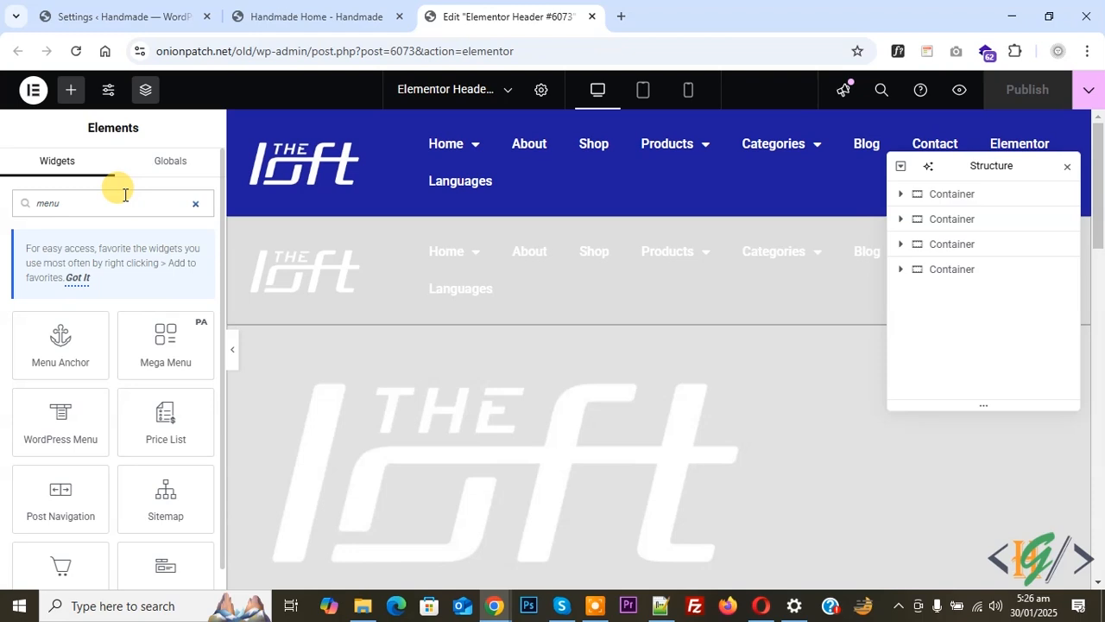
scroll(154, 432, "down", 1)
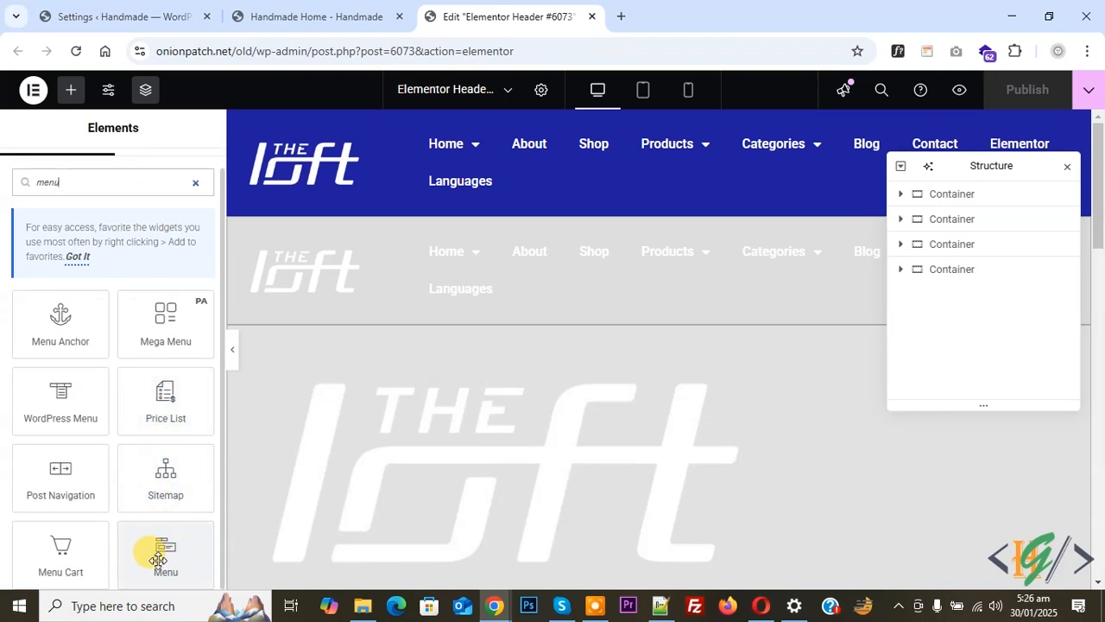
left_click_drag(158, 562, 615, 221)
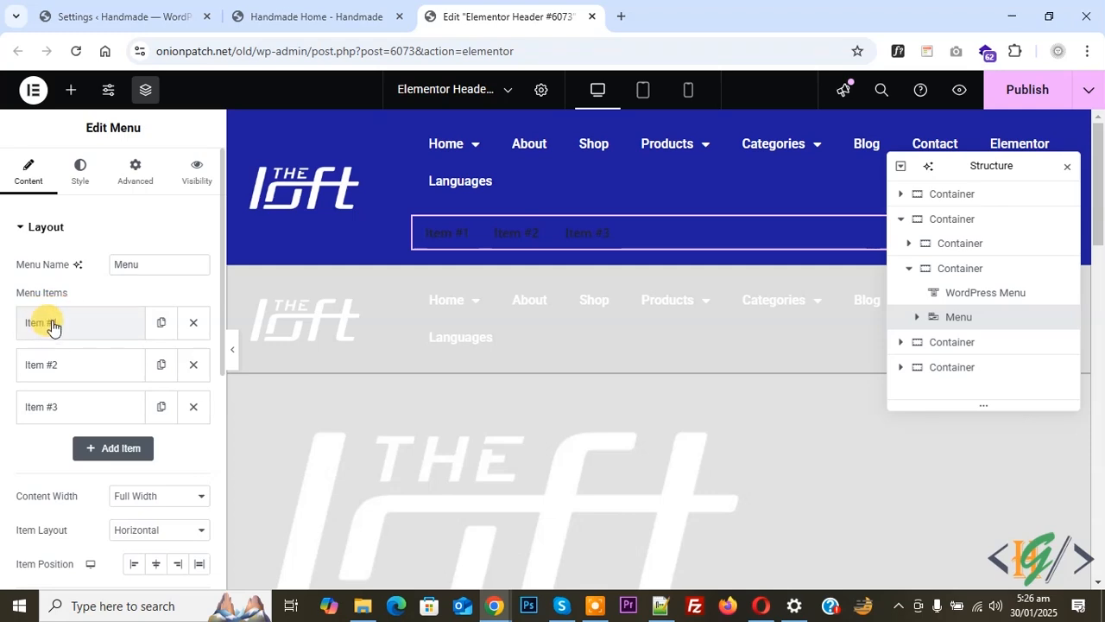
- Title the first menu item Home and set its link to #home
left_click(101, 327)
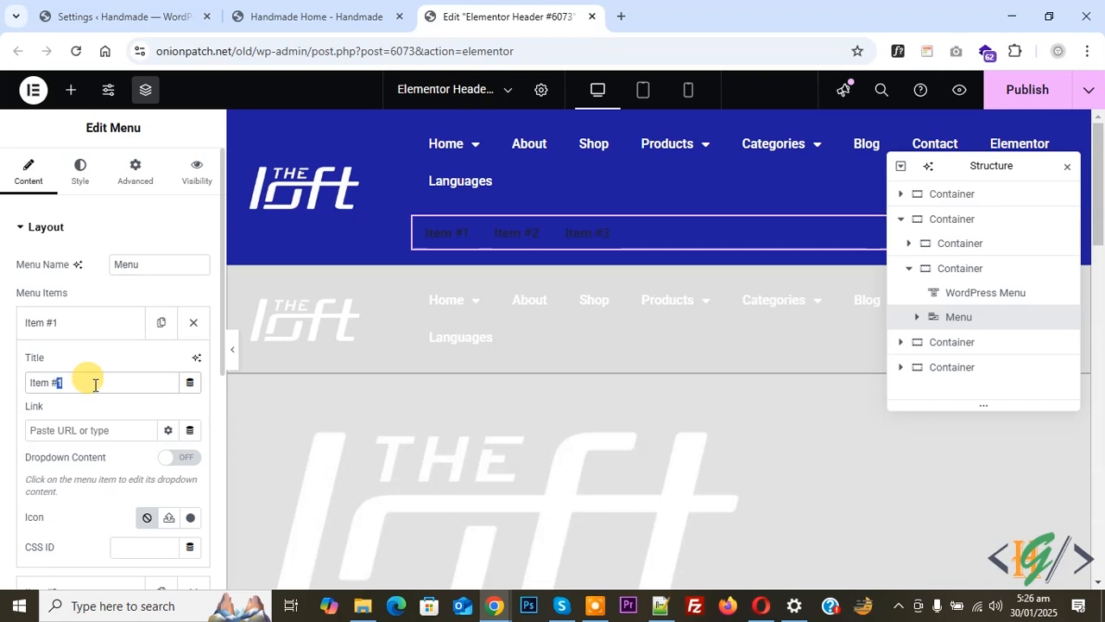
type("Home")
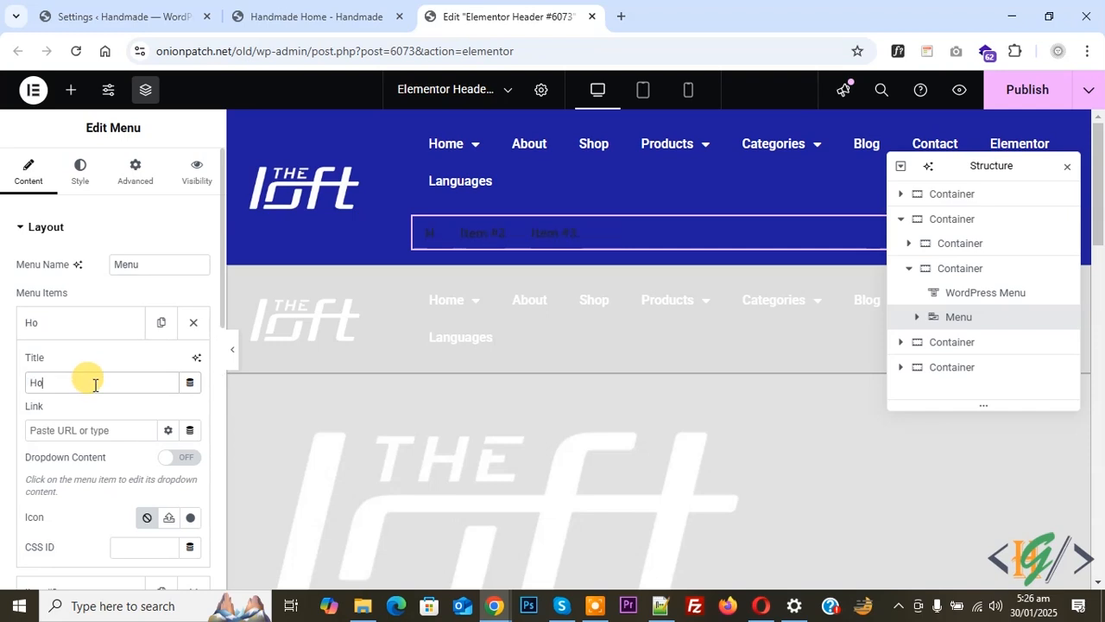
key("Tab")
type("#home")
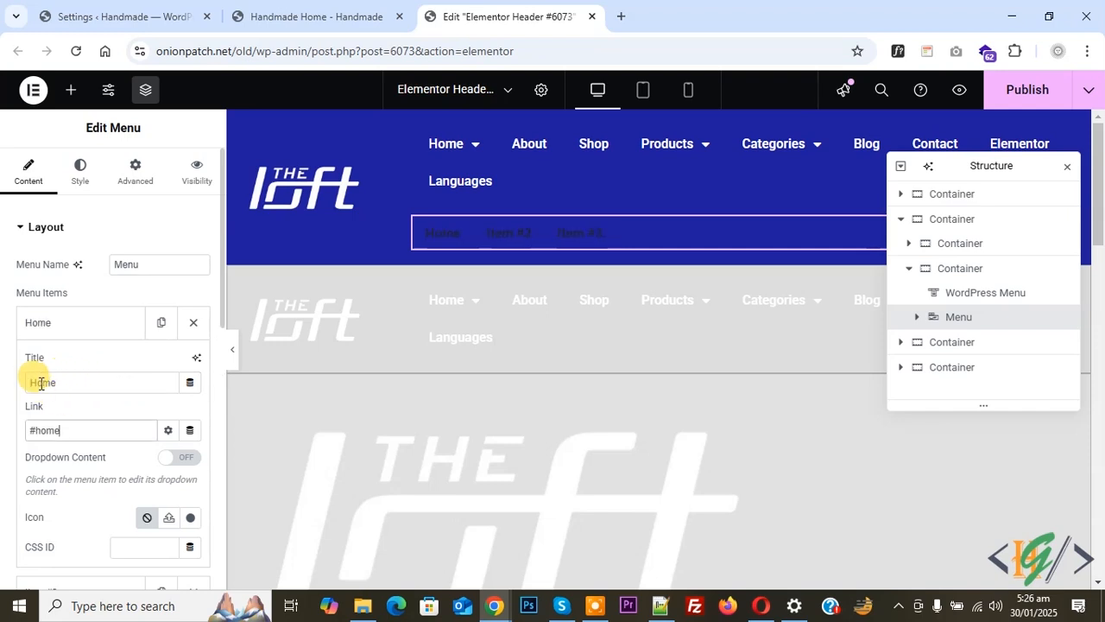
- Title the second menu item About and turn on its dropdown content
scroll(62, 420, "down", 1)
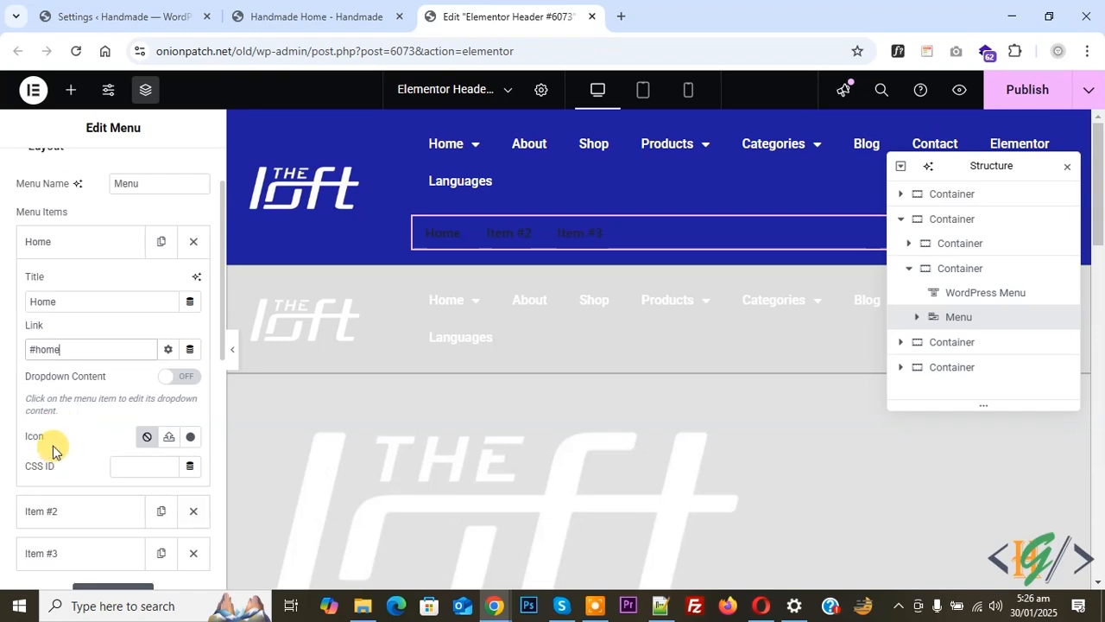
scroll(73, 449, "down", 2)
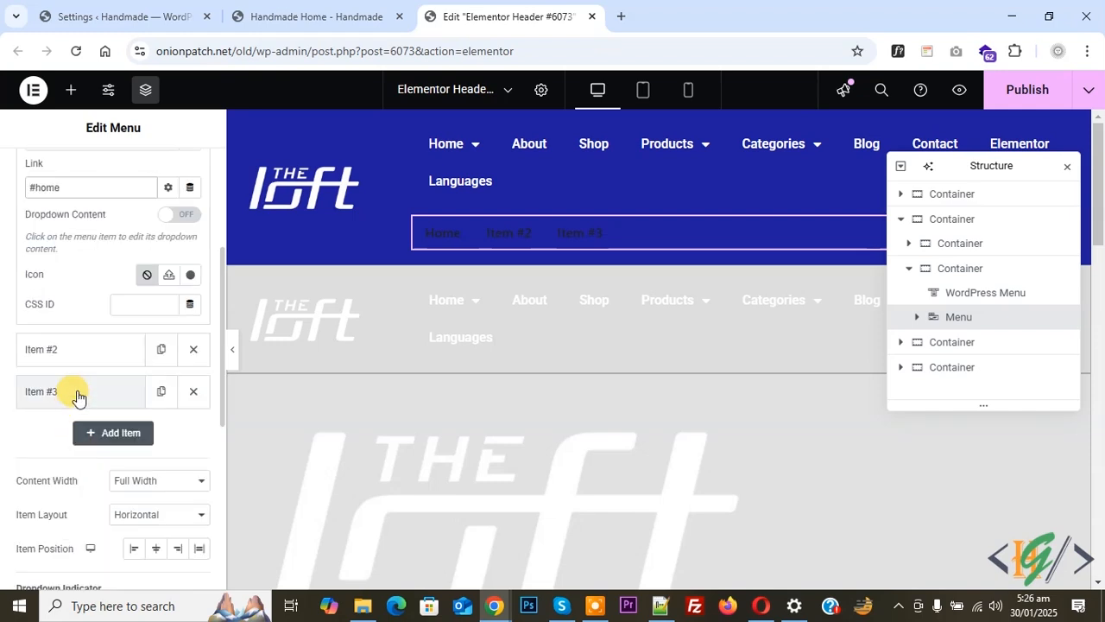
left_click(85, 354)
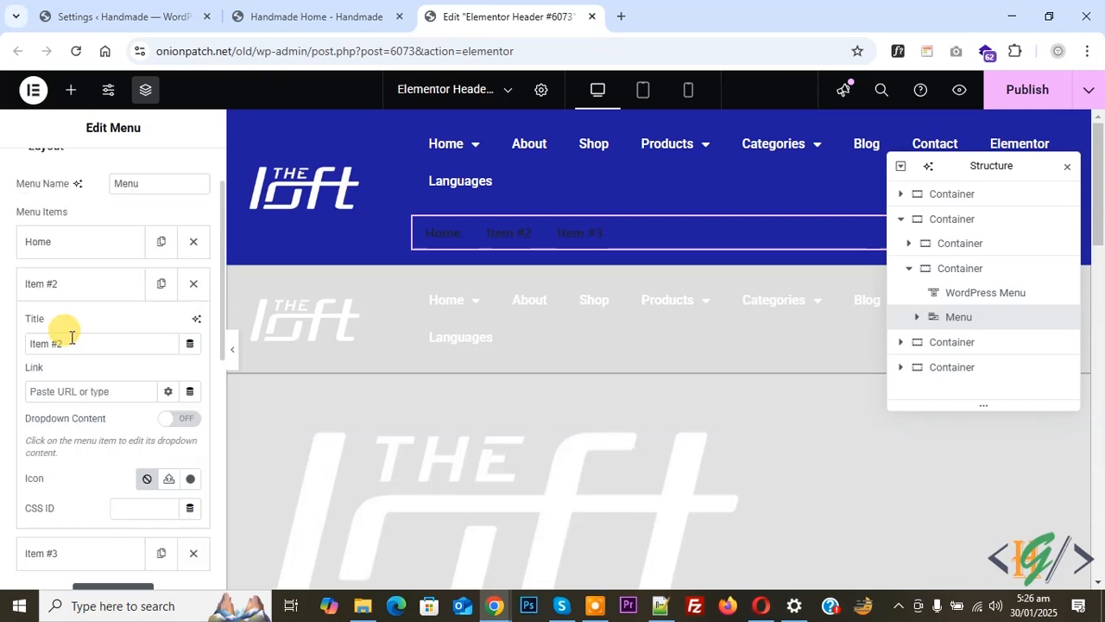
triple_click(72, 344)
type("About")
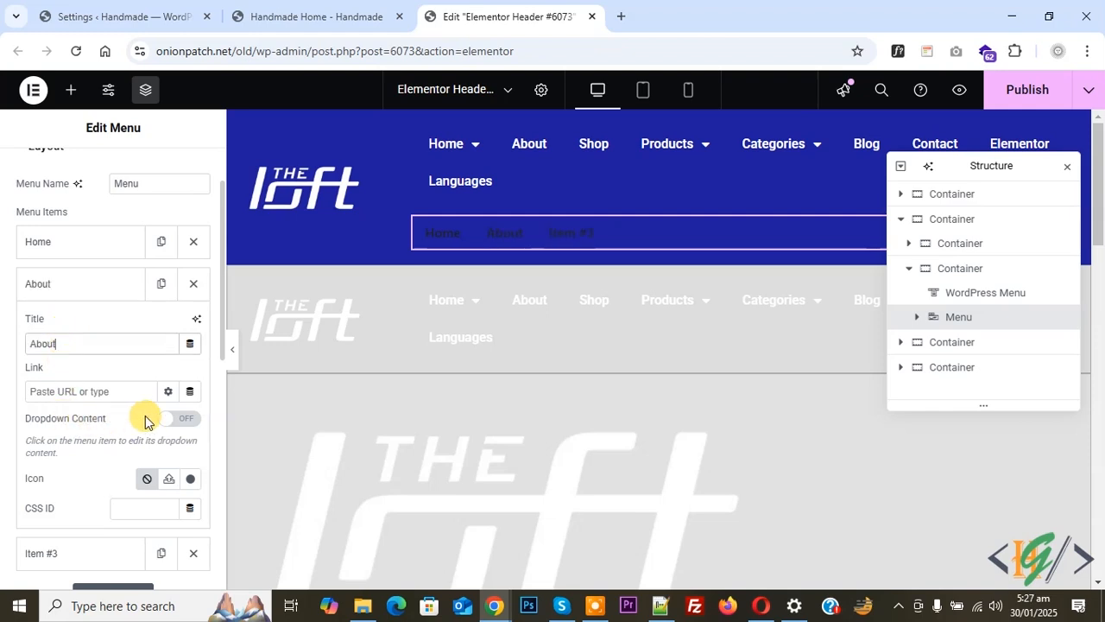
left_click(178, 420)
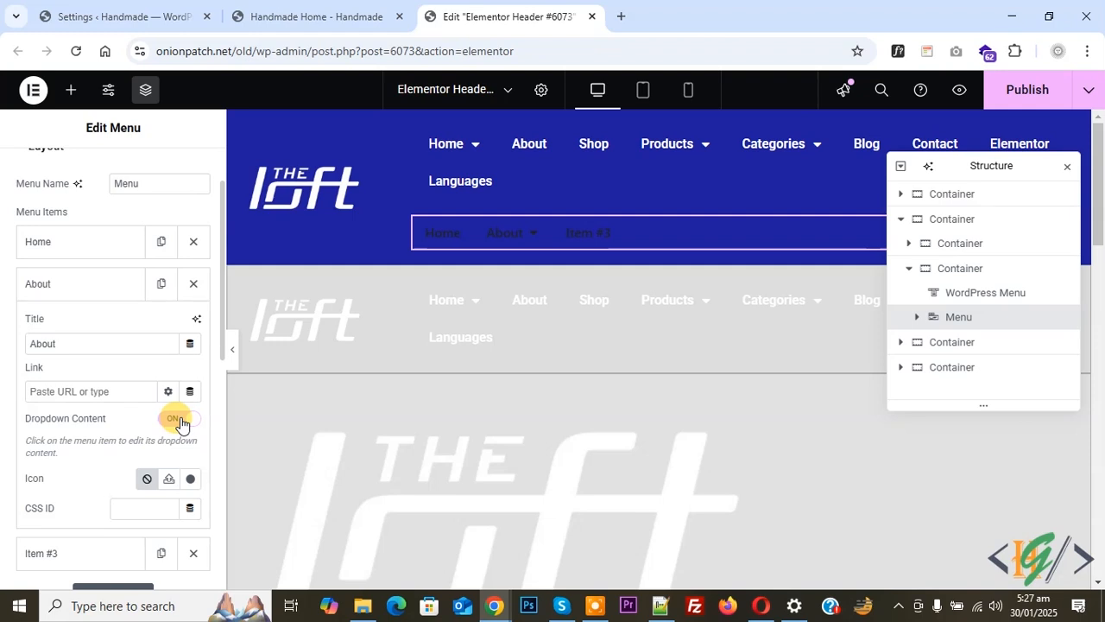
left_click(89, 279)
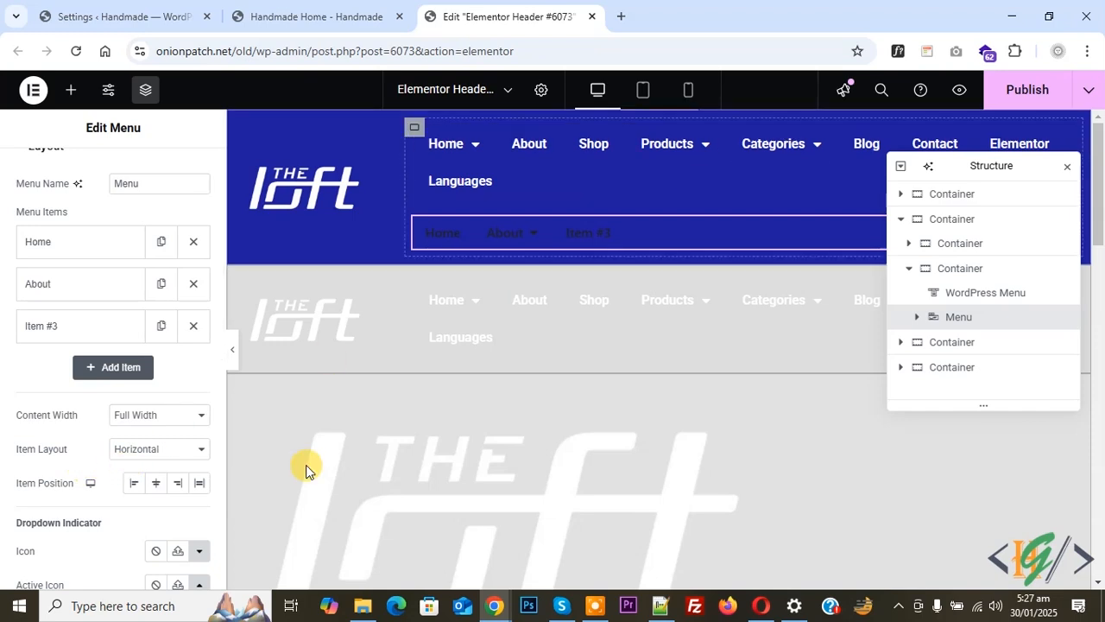
- Align the menu items to the right end and move the Structure panel clear of the header menu
left_click(179, 483)
left_click_drag(993, 168, 963, 312)
- Set the menu's dropdown animation to Fade In and show the Menu Toggle content settings
scroll(121, 344, "down", 2)
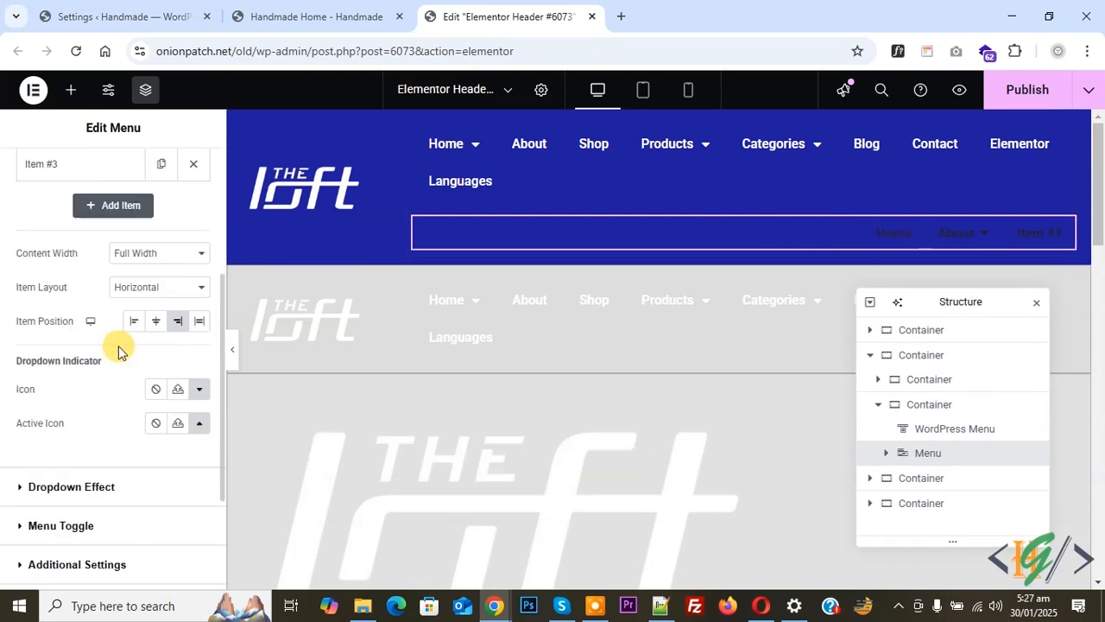
left_click(62, 484)
left_click(60, 400)
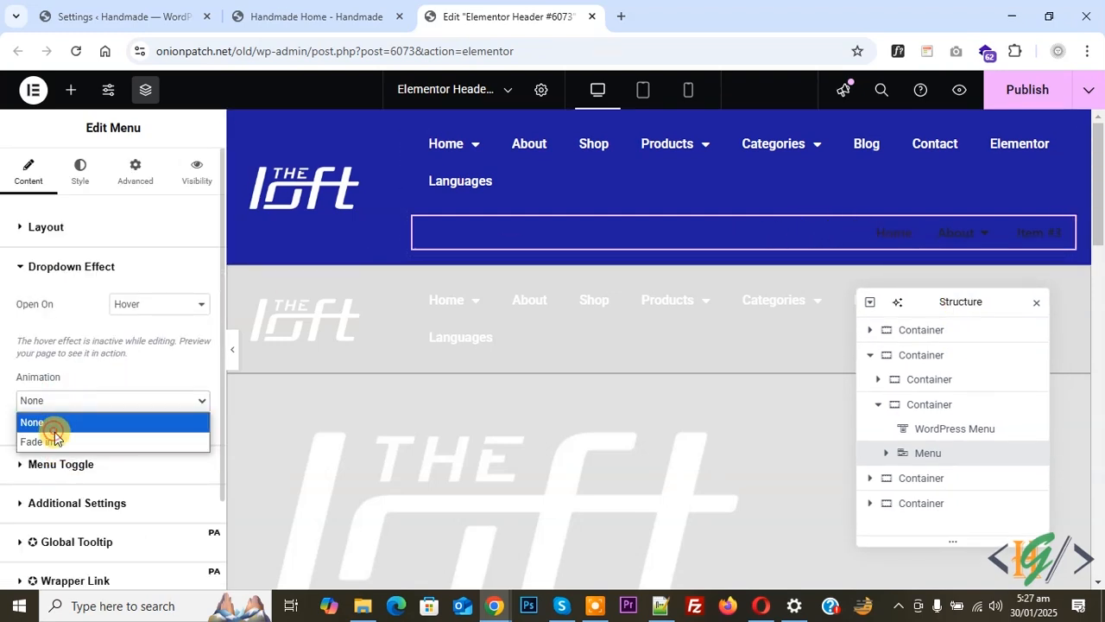
left_click(55, 439)
left_click(67, 513)
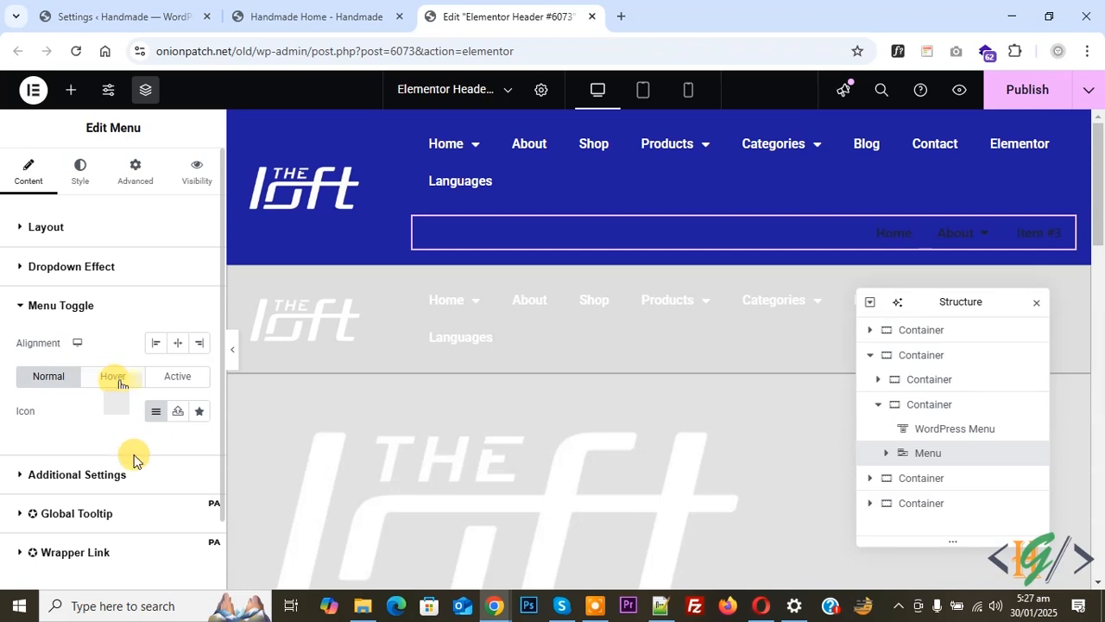
- Set the menu items' normal text color to white, #FFFFFF
left_click(76, 170)
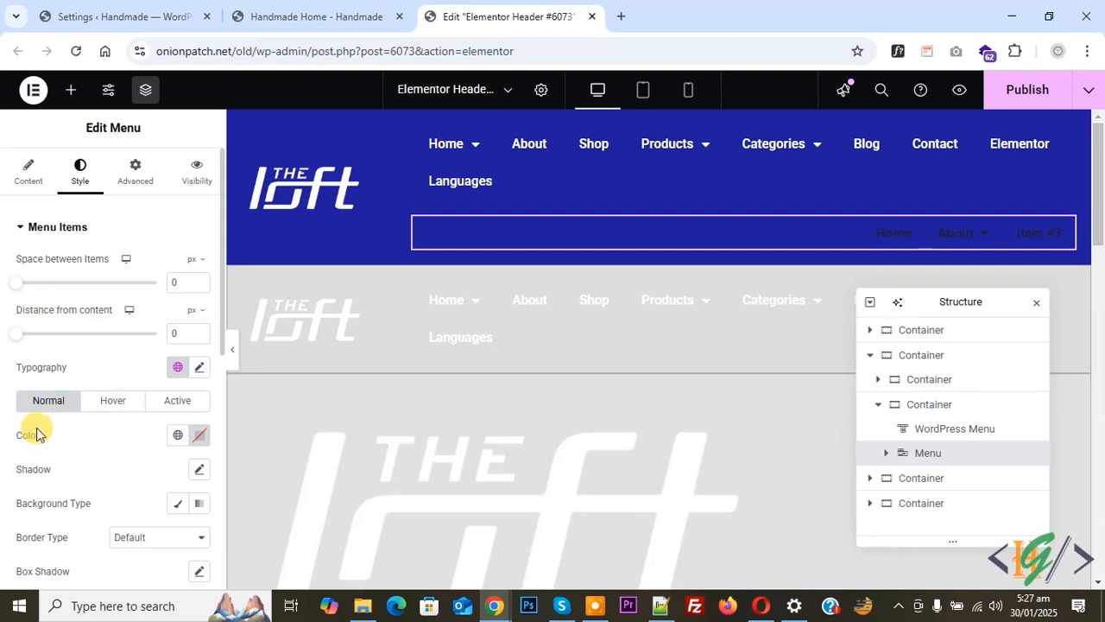
left_click(199, 440)
left_click_drag(149, 268, 9, 159)
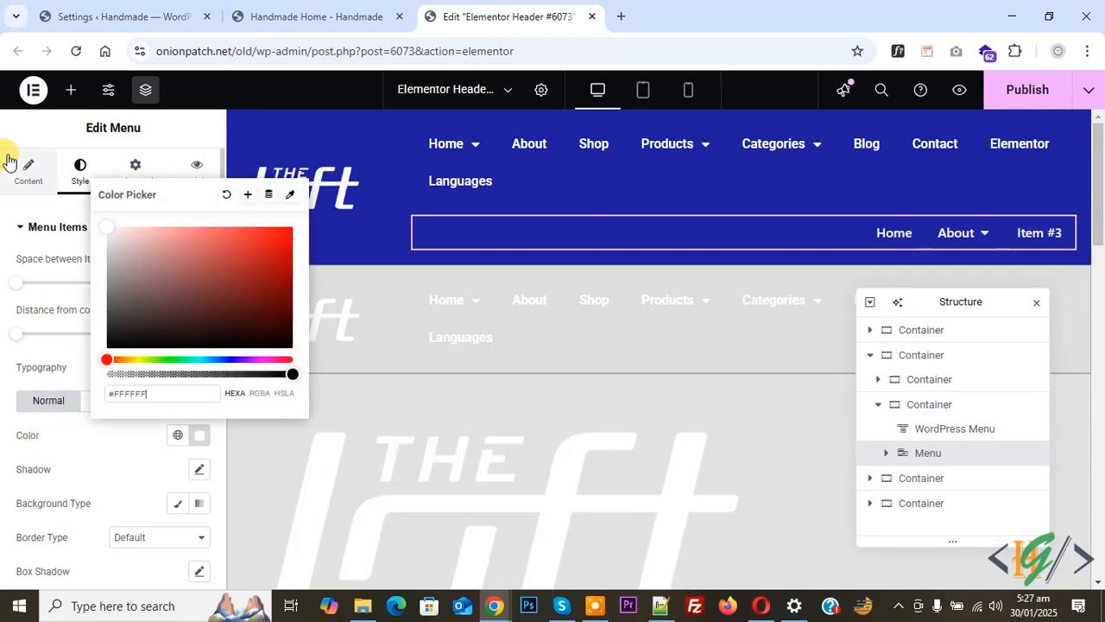
left_click(68, 188)
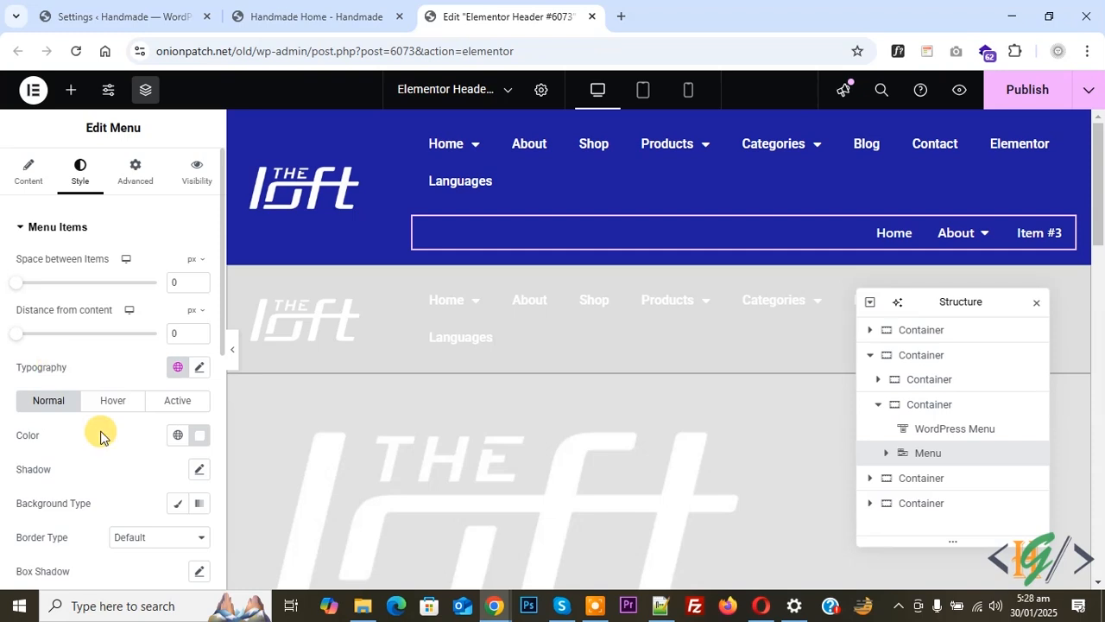
- Switch to the mobile portrait preview and set the menu toggle icon's normal color to white, #FFFFFF
left_click(687, 90)
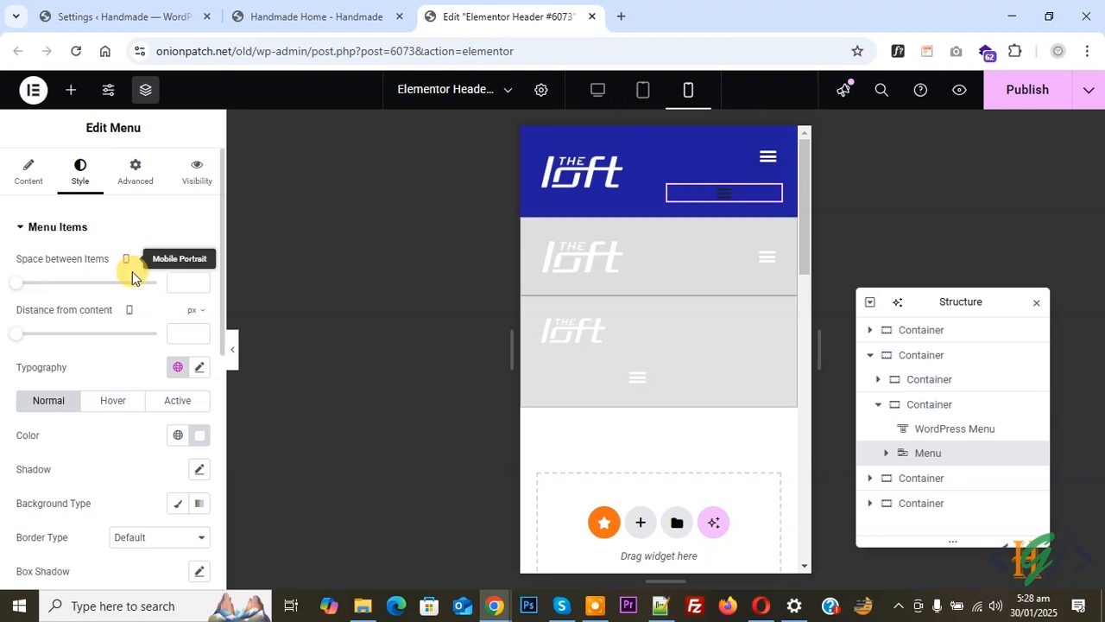
scroll(132, 275, "down", 6)
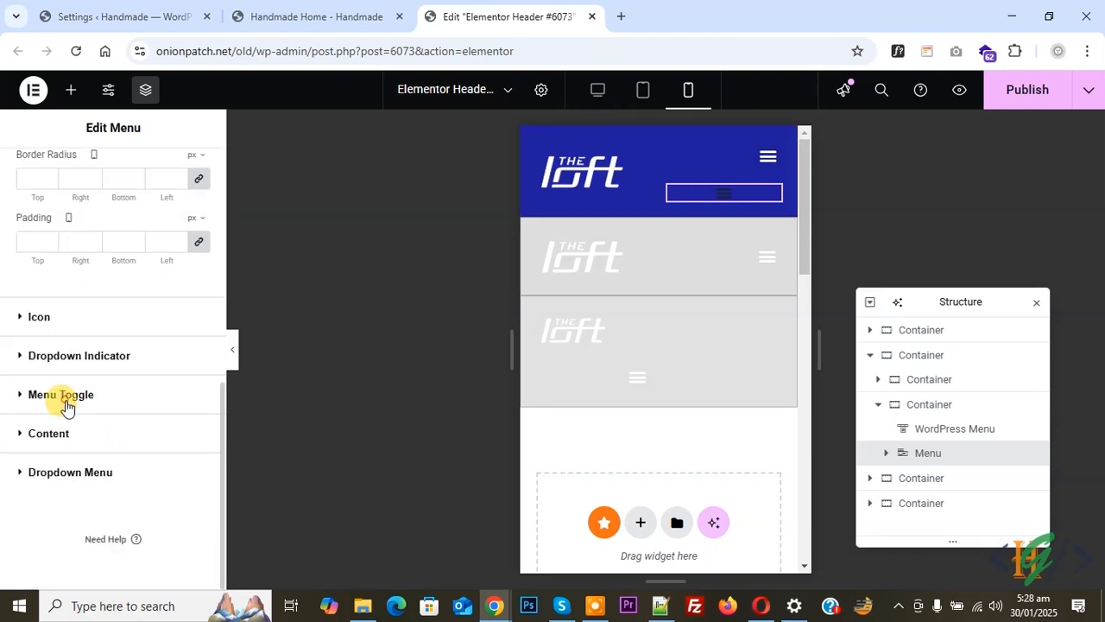
left_click(60, 395)
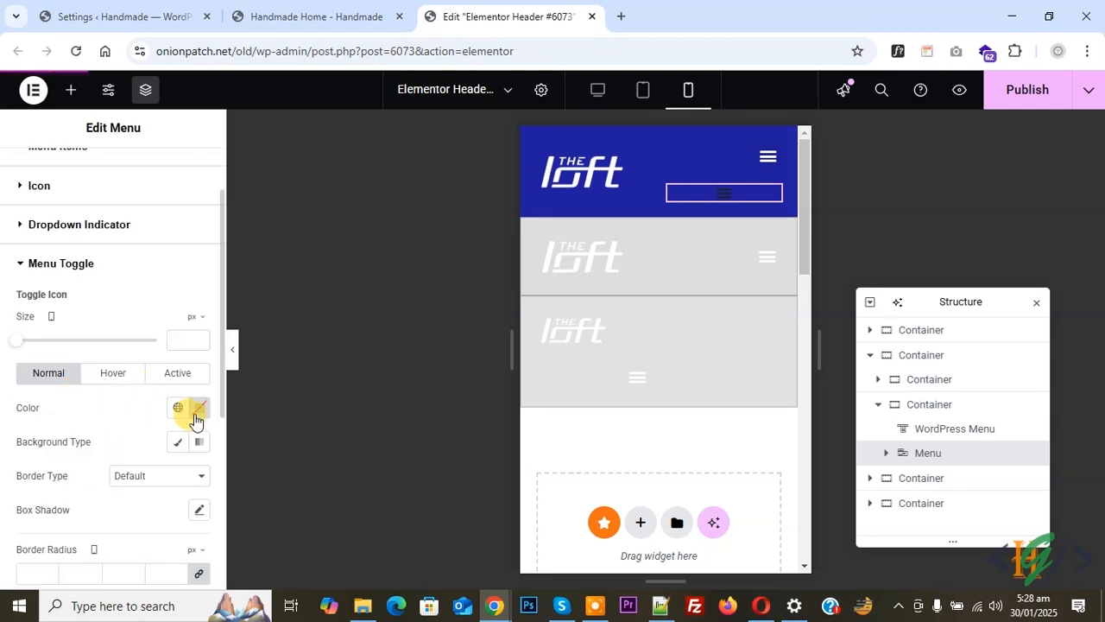
left_click(197, 413)
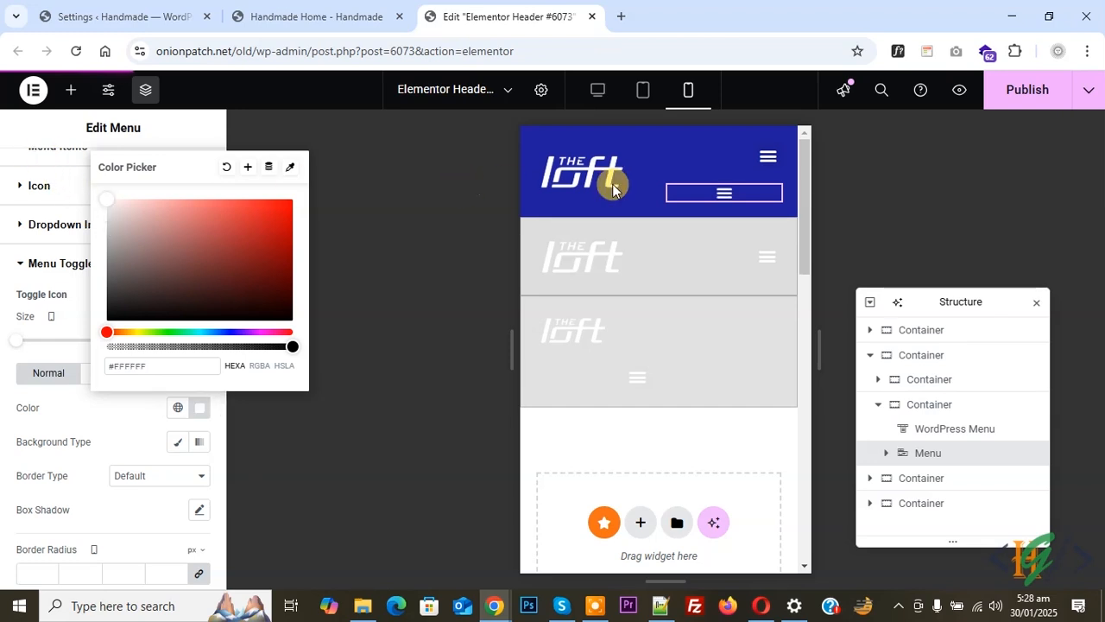
- Align the menu toggle to the right end for the mobile portrait view in the Menu widget's content settings
scroll(12, 207, "up", 2)
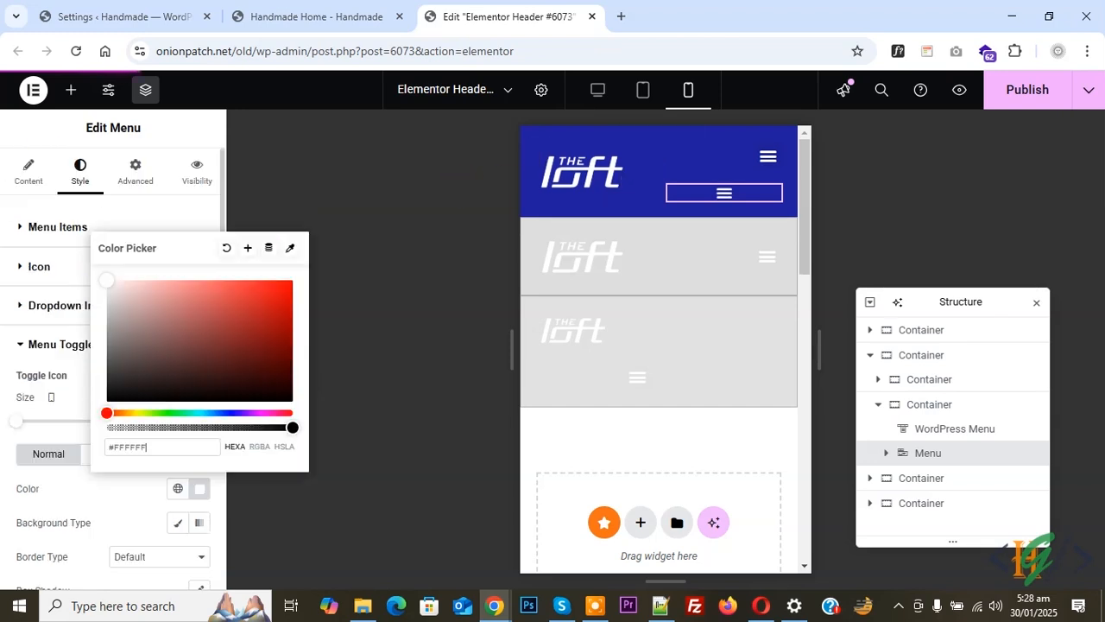
left_click(28, 176)
left_click(27, 171)
scroll(21, 294, "down", 6)
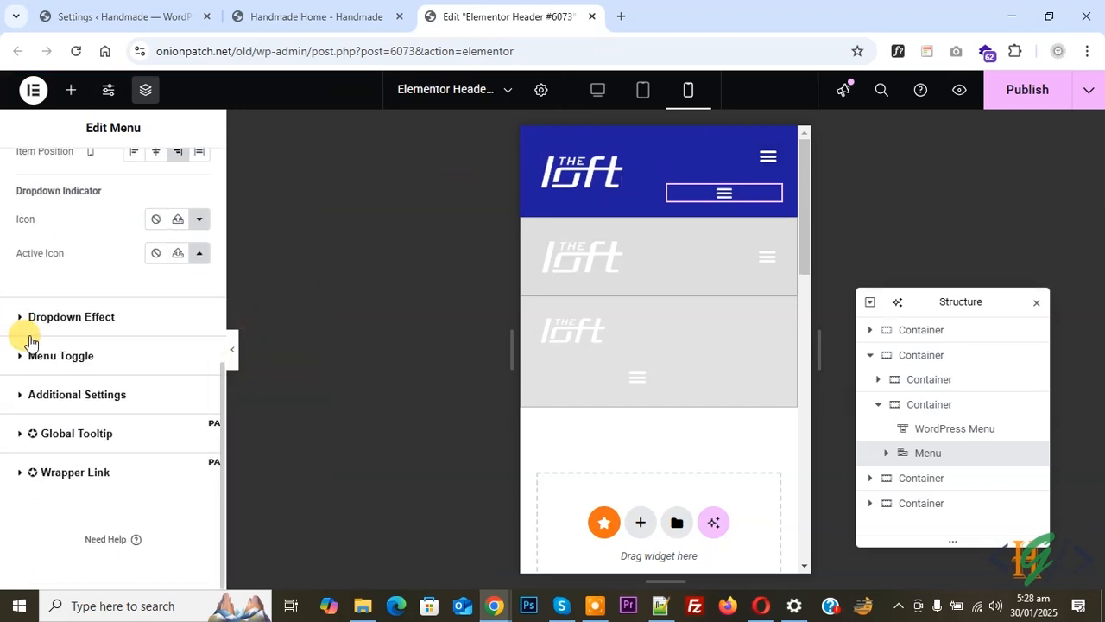
left_click(60, 356)
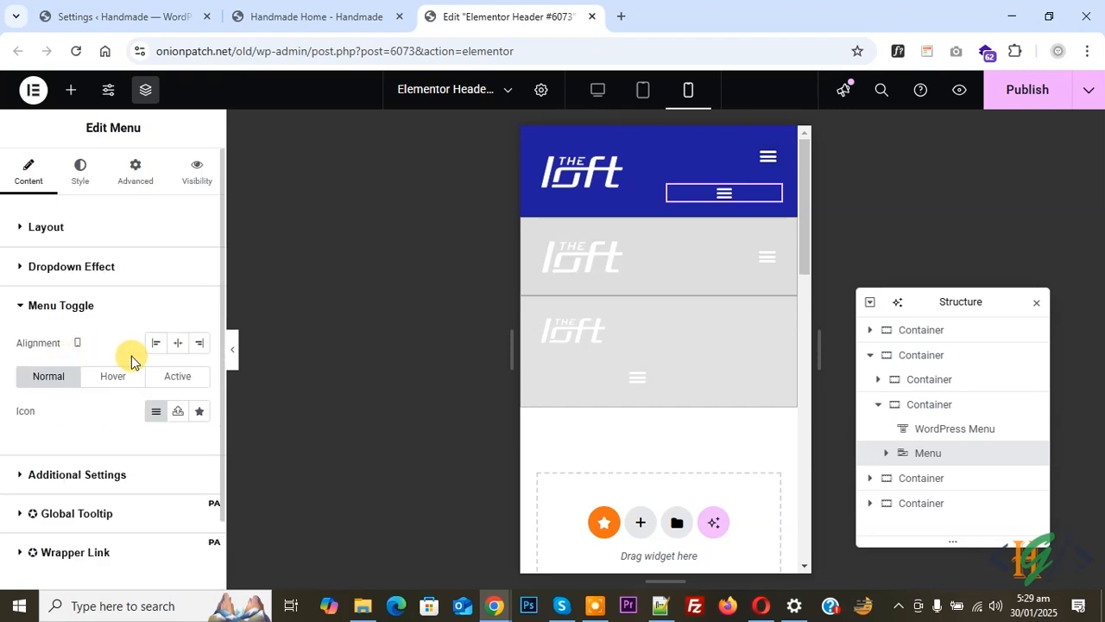
left_click(198, 345)
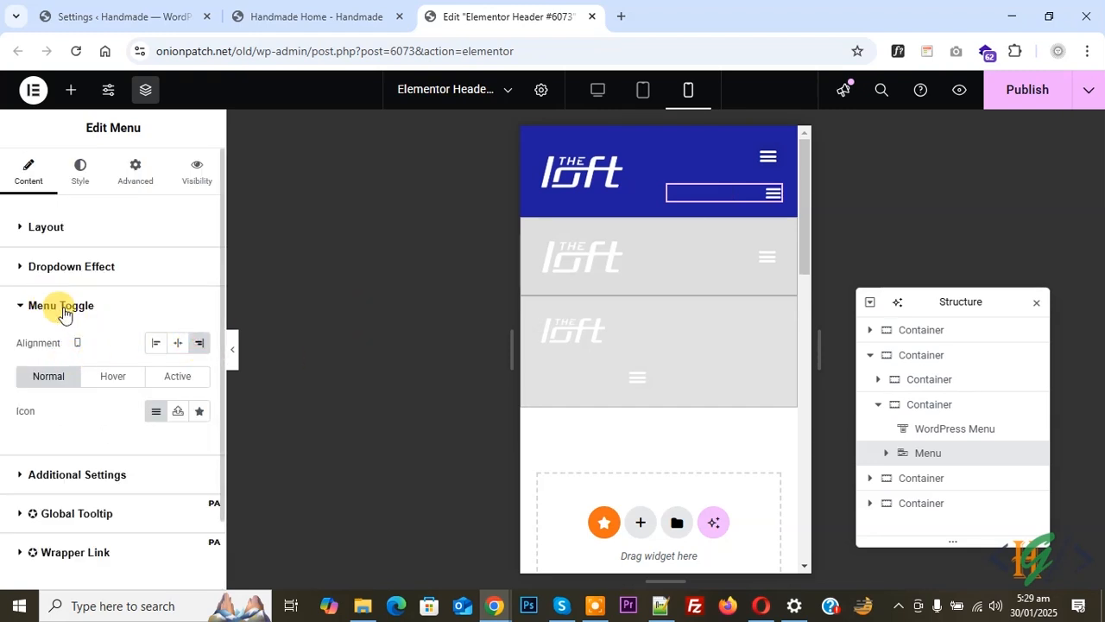
- Switch back to the desktop preview and close the Structure panel
left_click(594, 98)
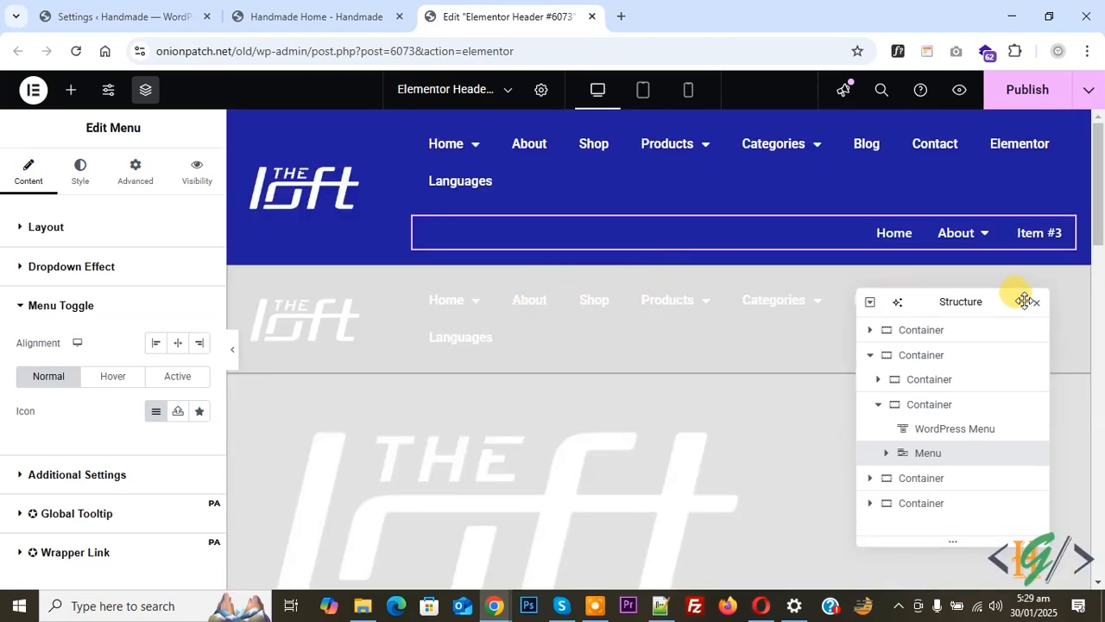
left_click_drag(1021, 298, 1024, 299)
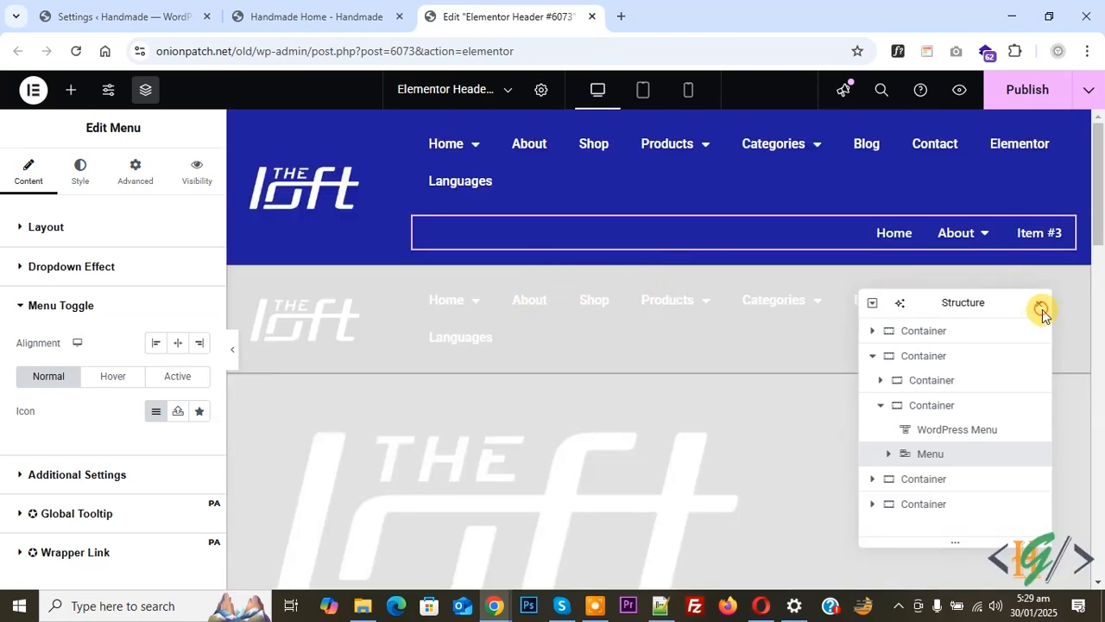
left_click(1041, 309)
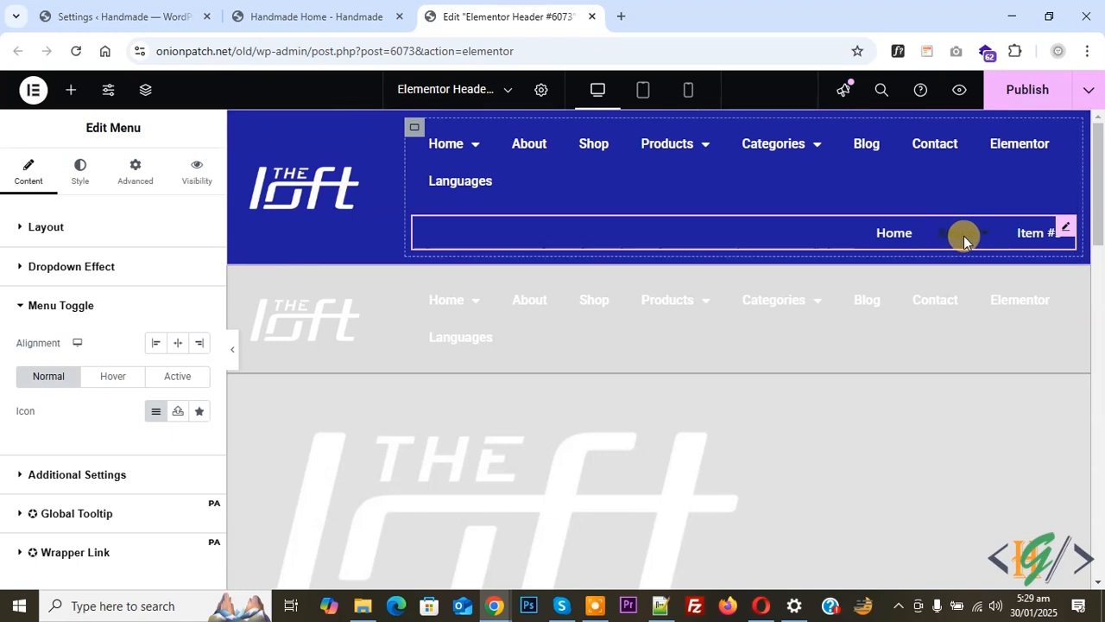
- Open the About item's dropdown area and give its empty container a structure of four equal columns
left_click(964, 240)
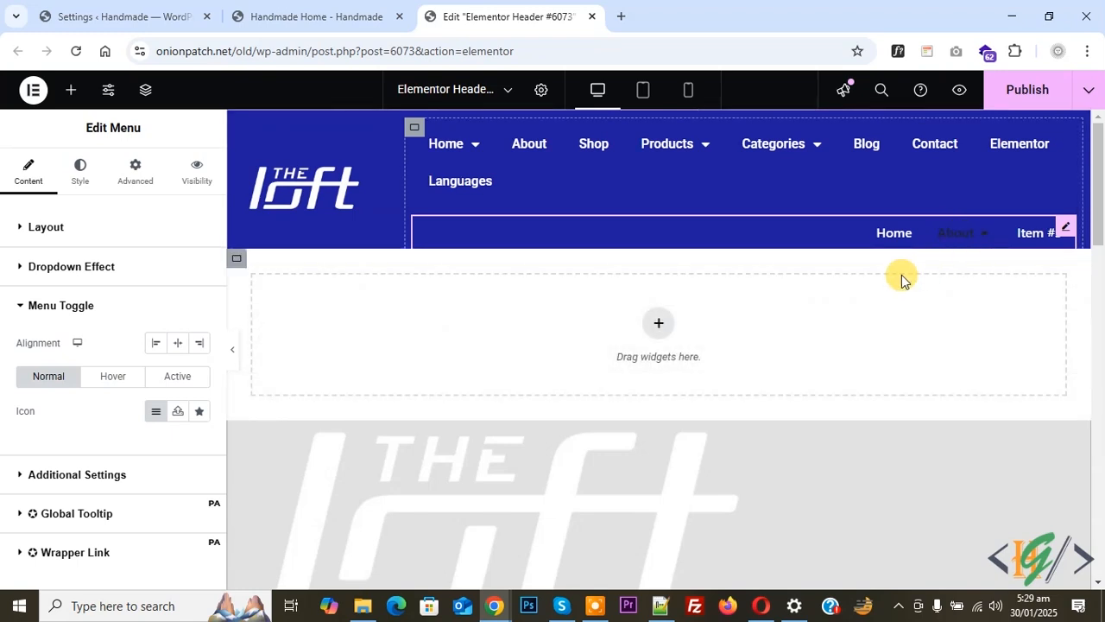
left_click(956, 242)
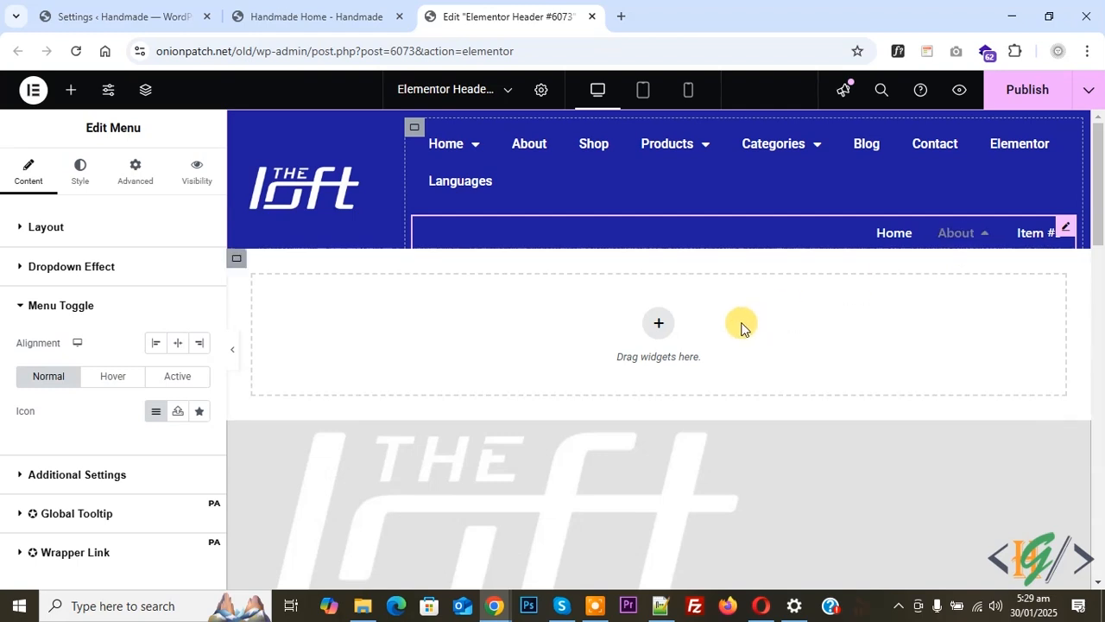
left_click(659, 326)
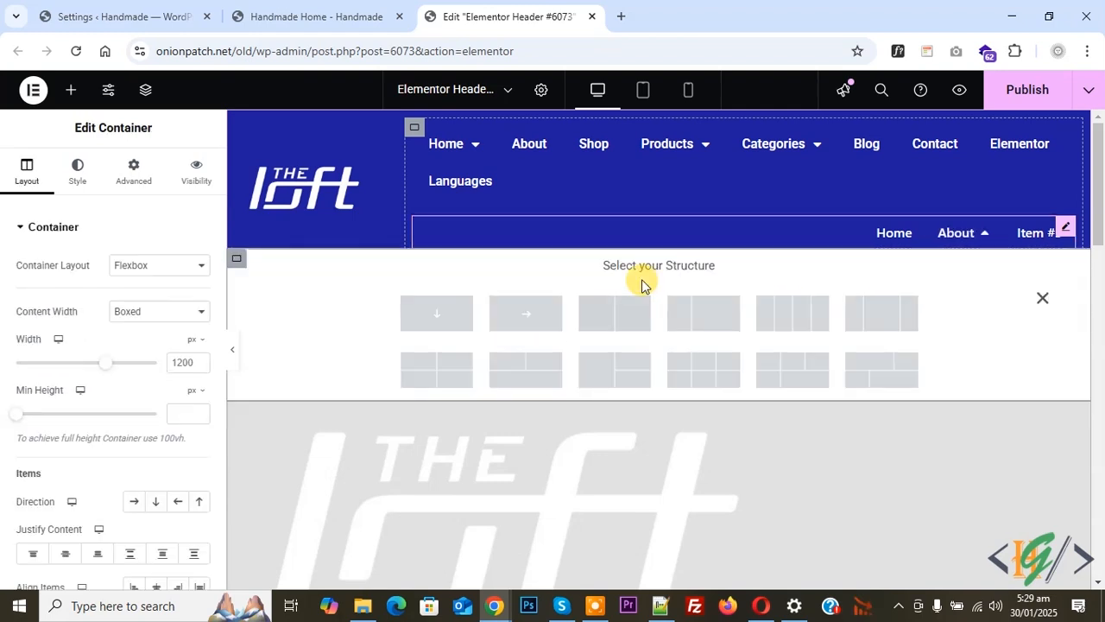
left_click(788, 324)
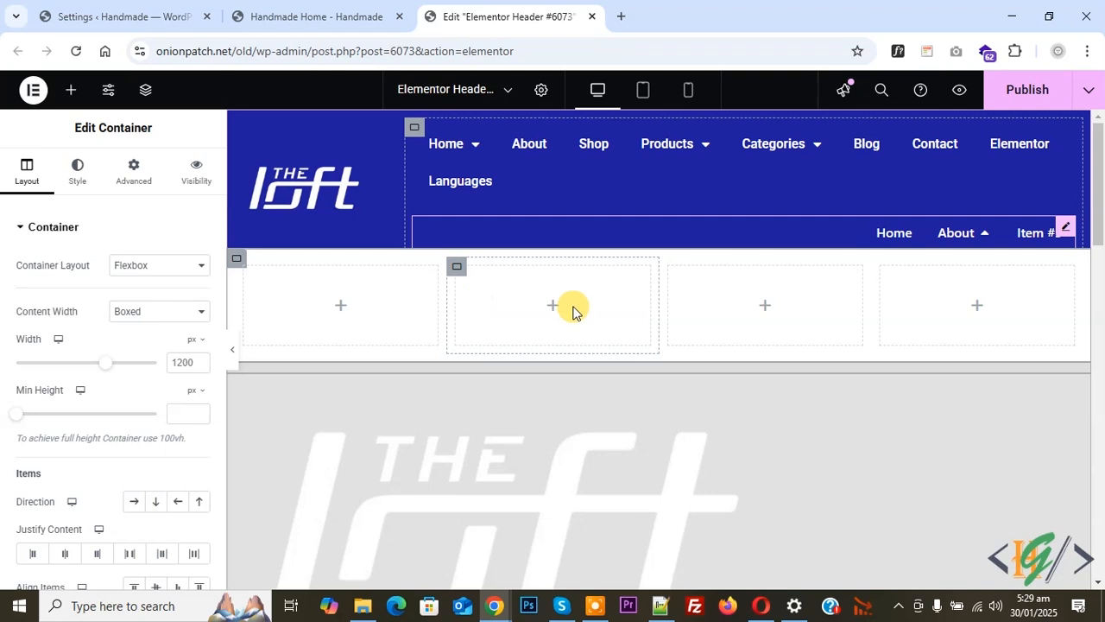
- Reopen the About dropdown and add a Site Logo widget to its first column and a Button widget to its second
left_click(961, 236)
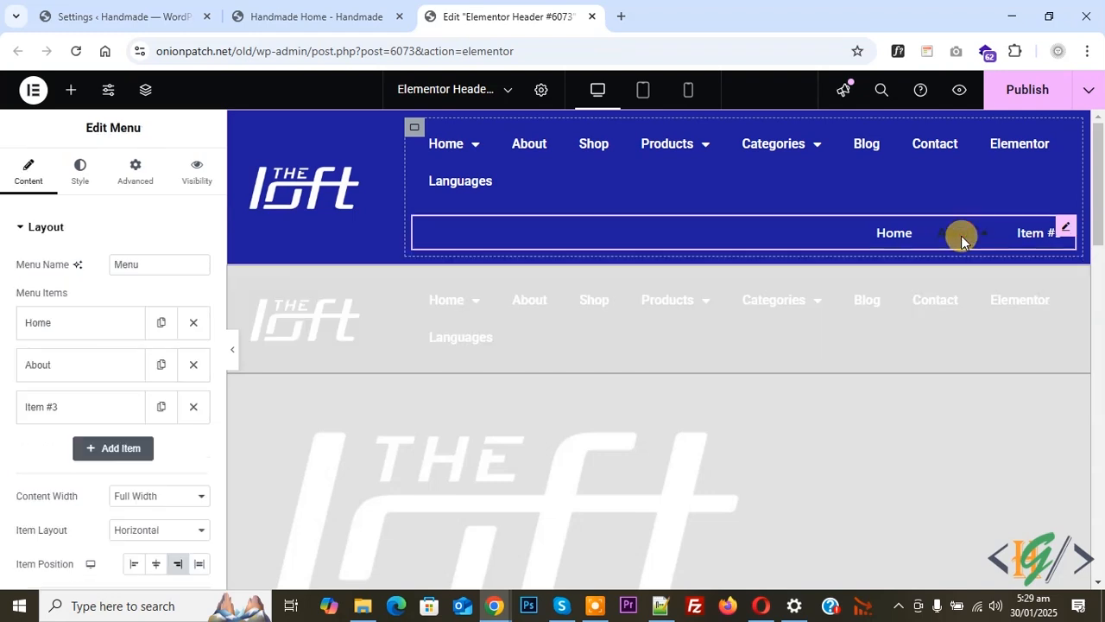
left_click(960, 232)
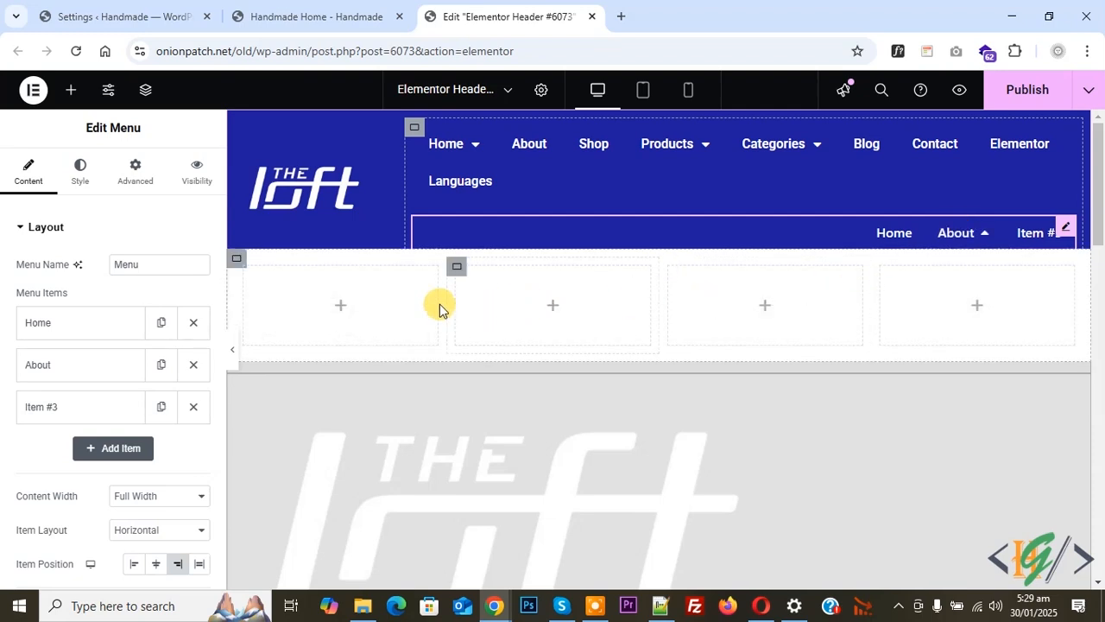
left_click(340, 306)
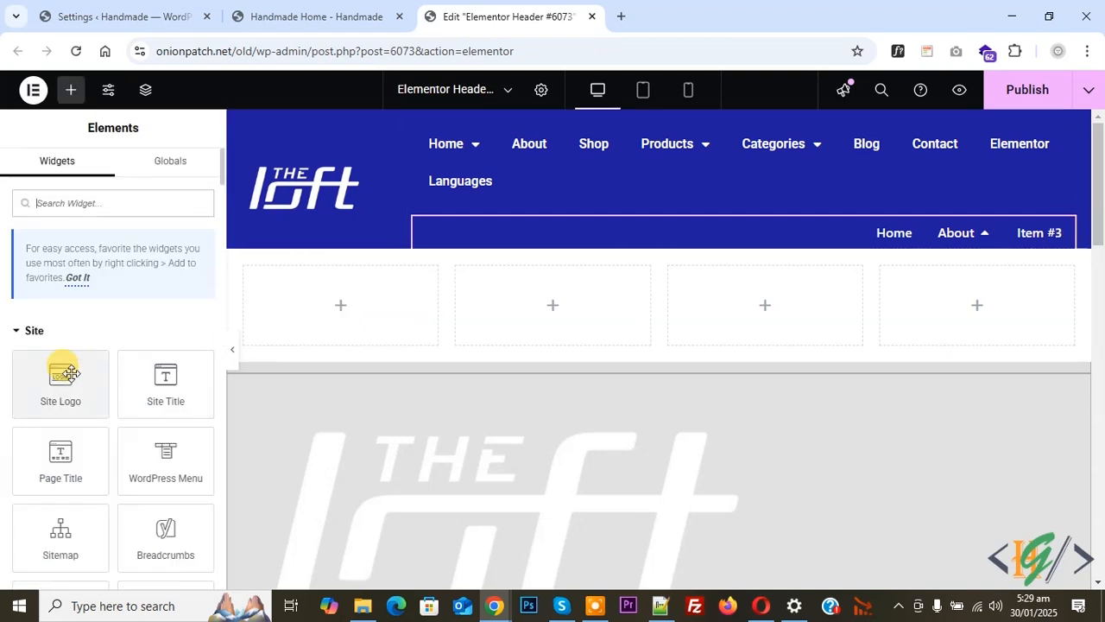
left_click_drag(61, 383, 336, 322)
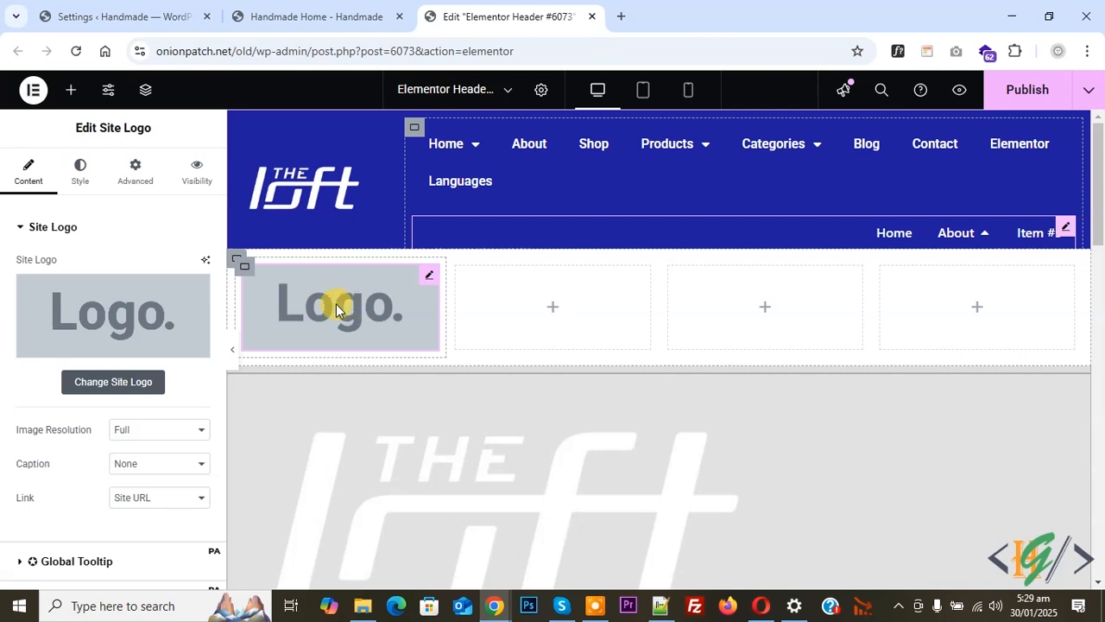
left_click(548, 312)
left_click_drag(52, 378, 554, 328)
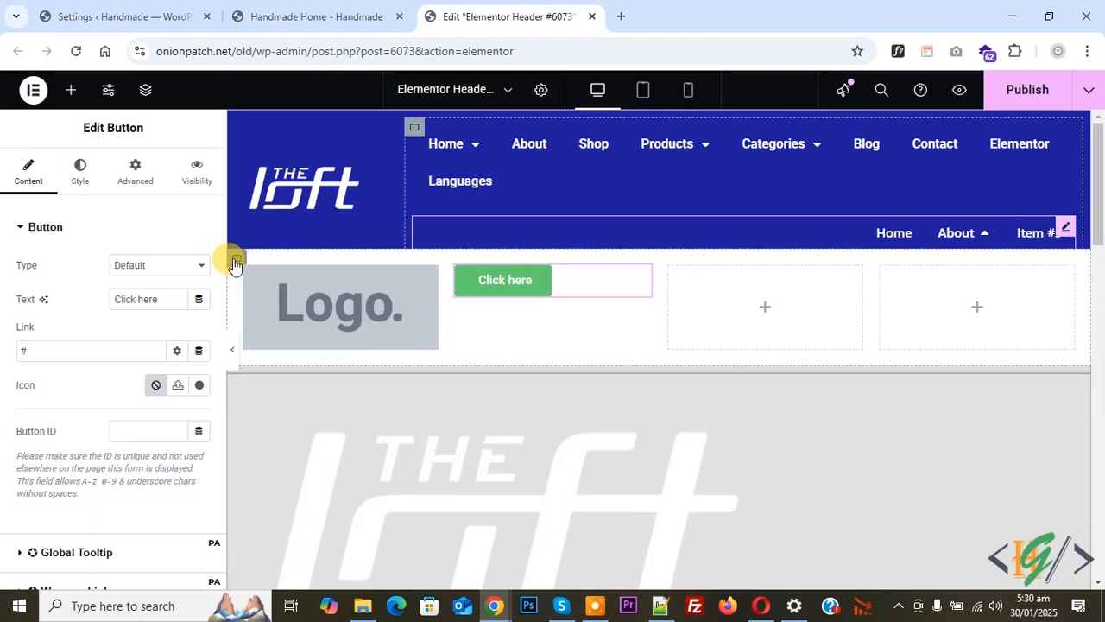
- Give the About dropdown's outer container a Classic background in a brown color
left_click(234, 258)
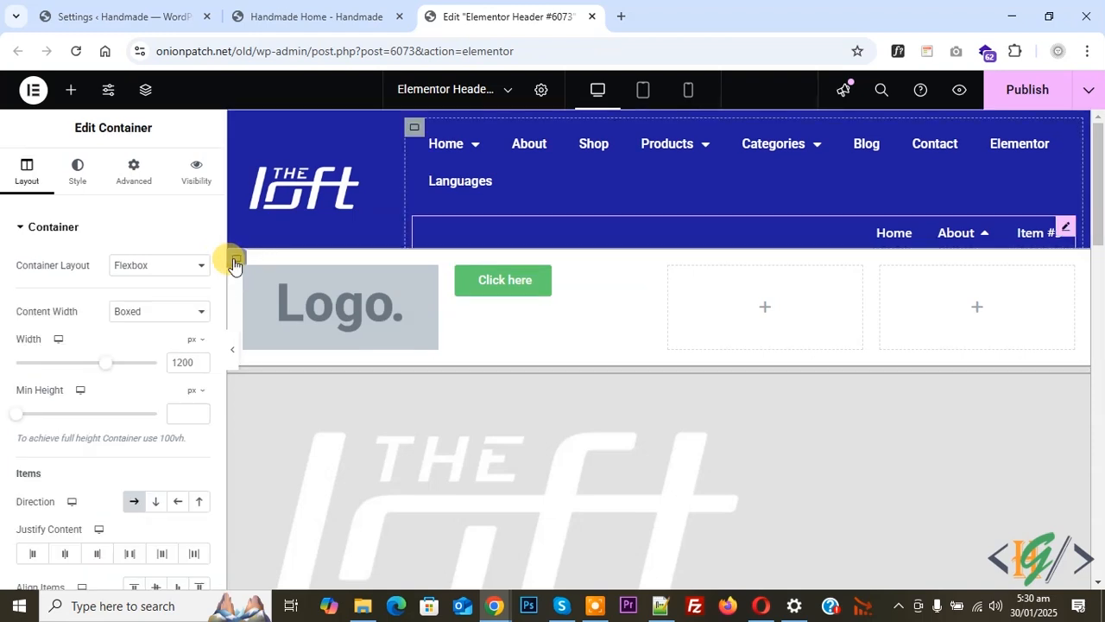
left_click(77, 175)
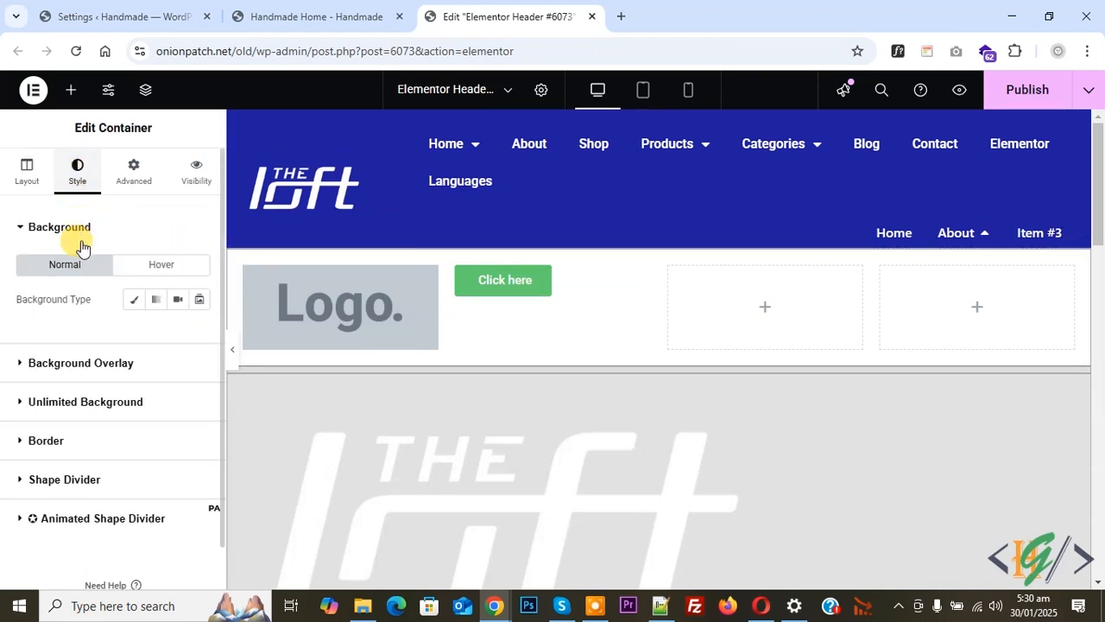
left_click(129, 301)
left_click(199, 333)
left_click(136, 195)
left_click_drag(148, 186, 146, 194)
left_click(138, 343)
- Publish the header and check the About dropdown on the live Handmade Home page
left_click(1014, 90)
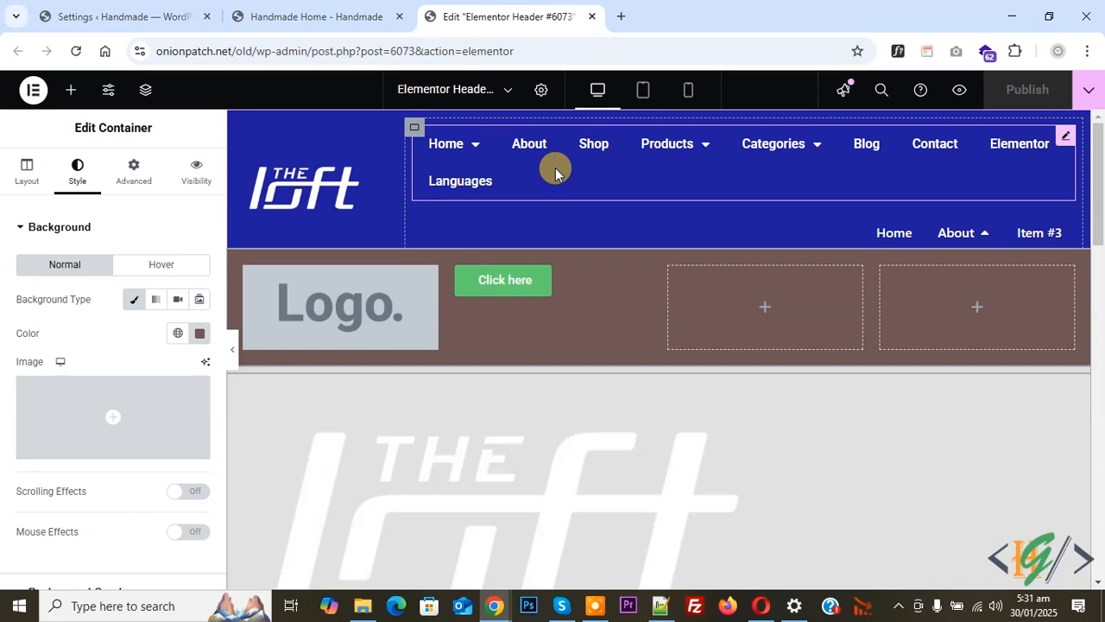
left_click(316, 15)
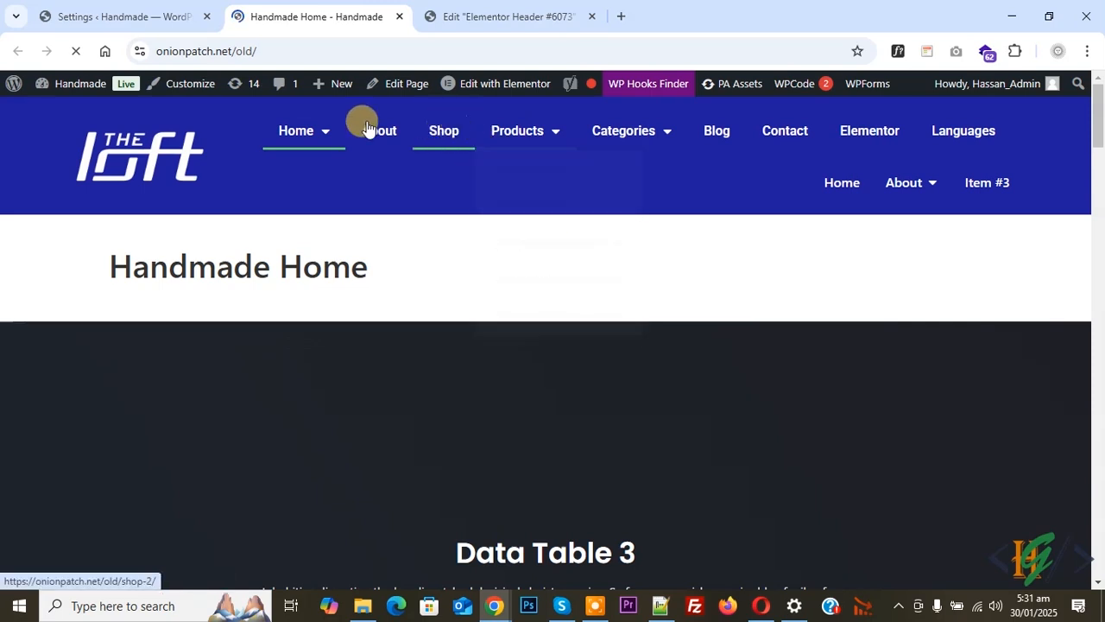
mouse_move(910, 195)
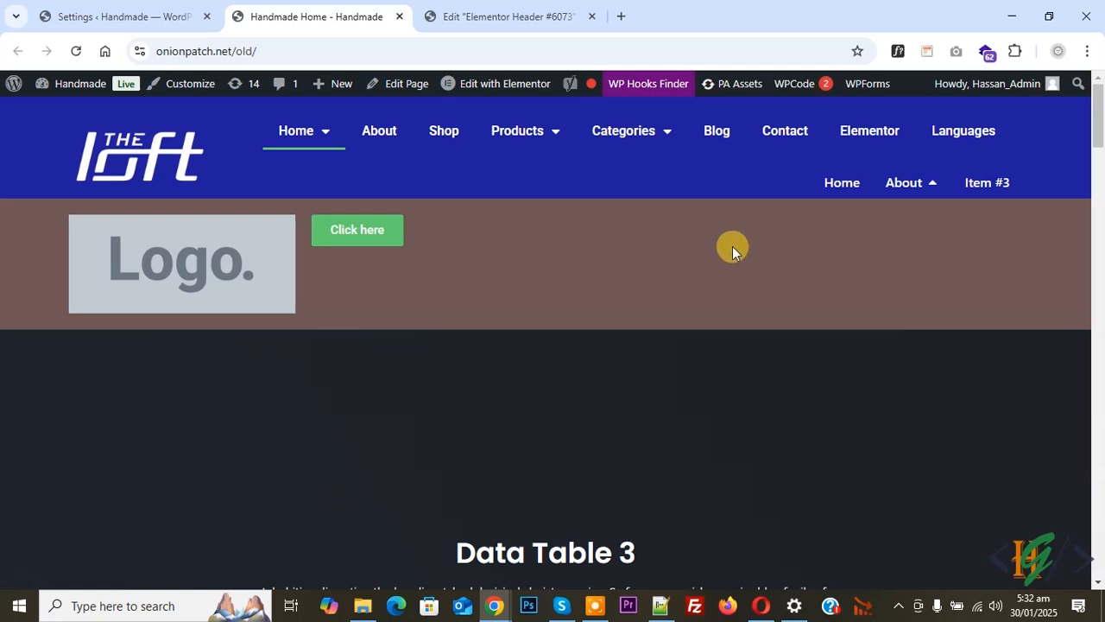
mouse_move(590, 138)
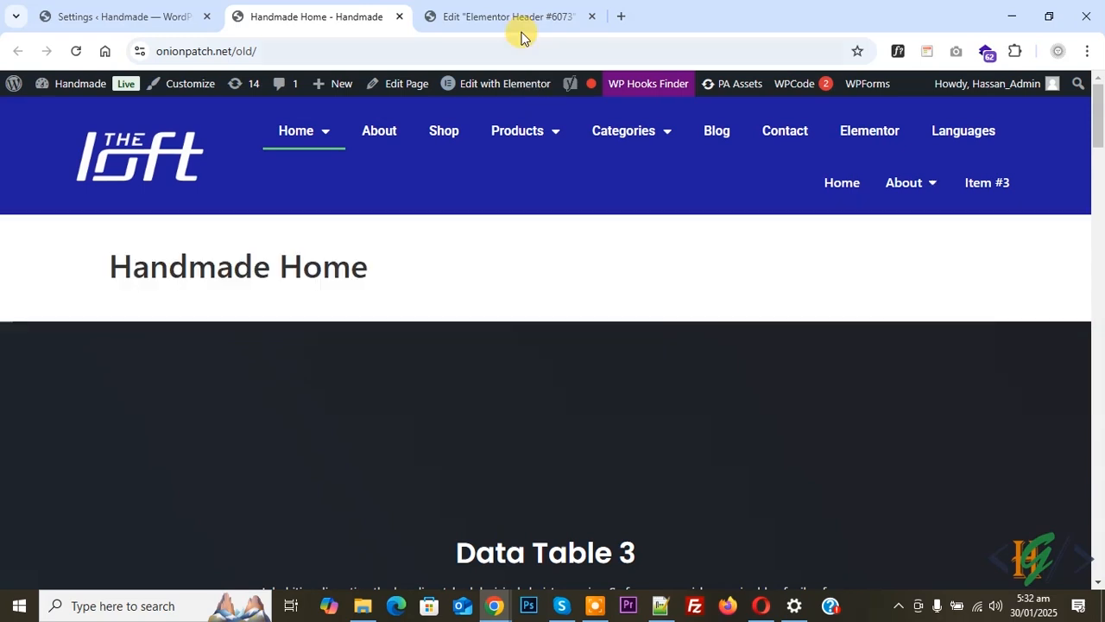
- Return to the header editor, turn on Dropdown Content for the Home menu item and open its empty dropdown area
left_click(503, 13)
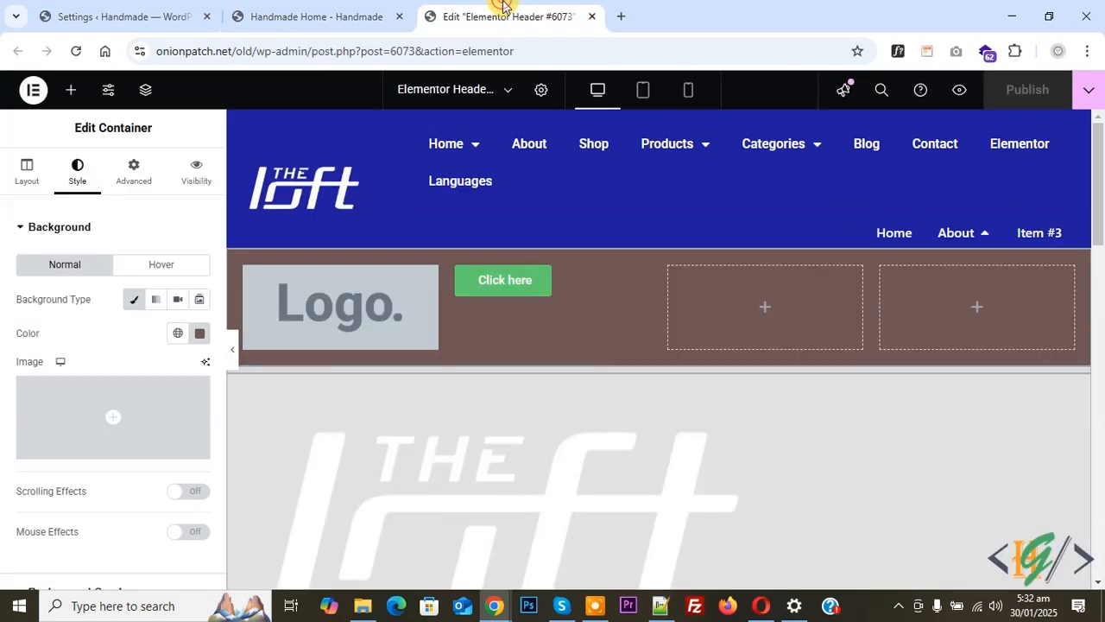
left_click(820, 230)
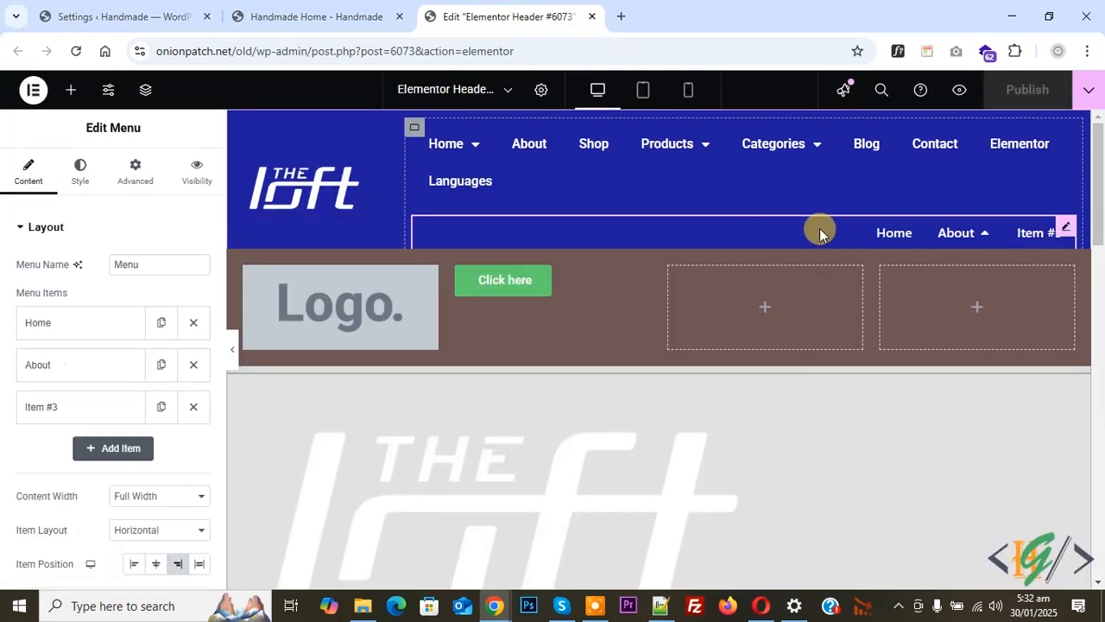
left_click(73, 364)
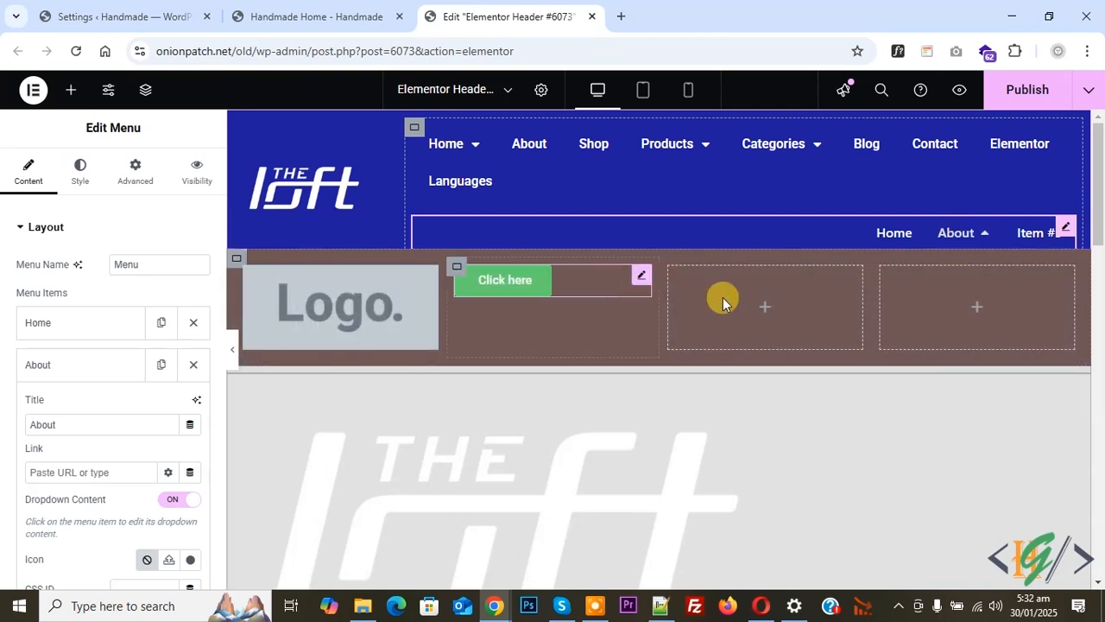
left_click(884, 237)
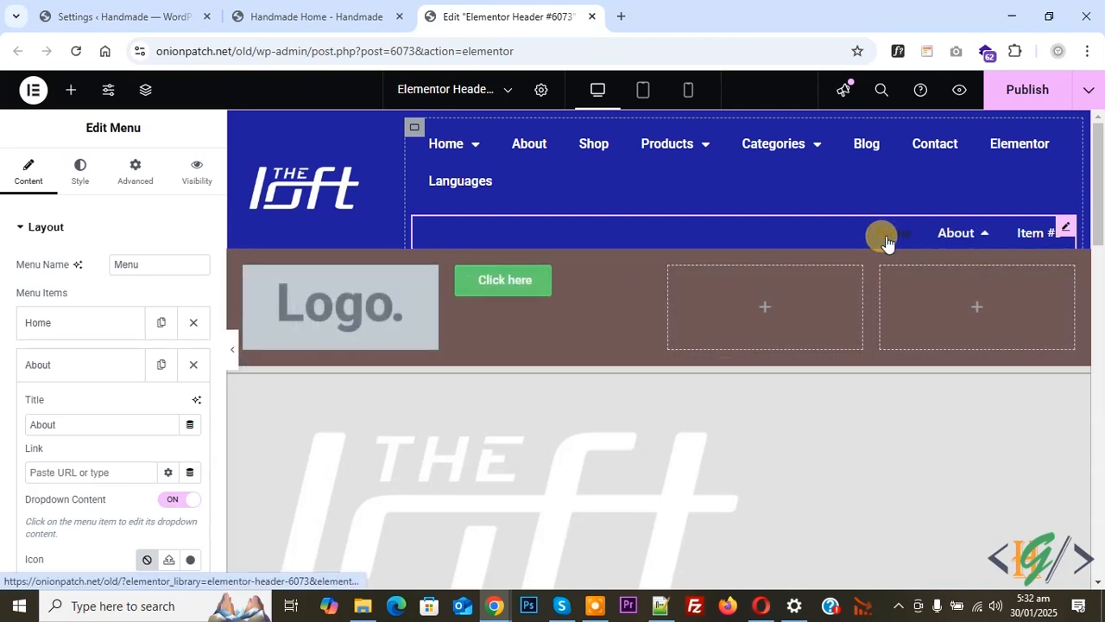
left_click(68, 324)
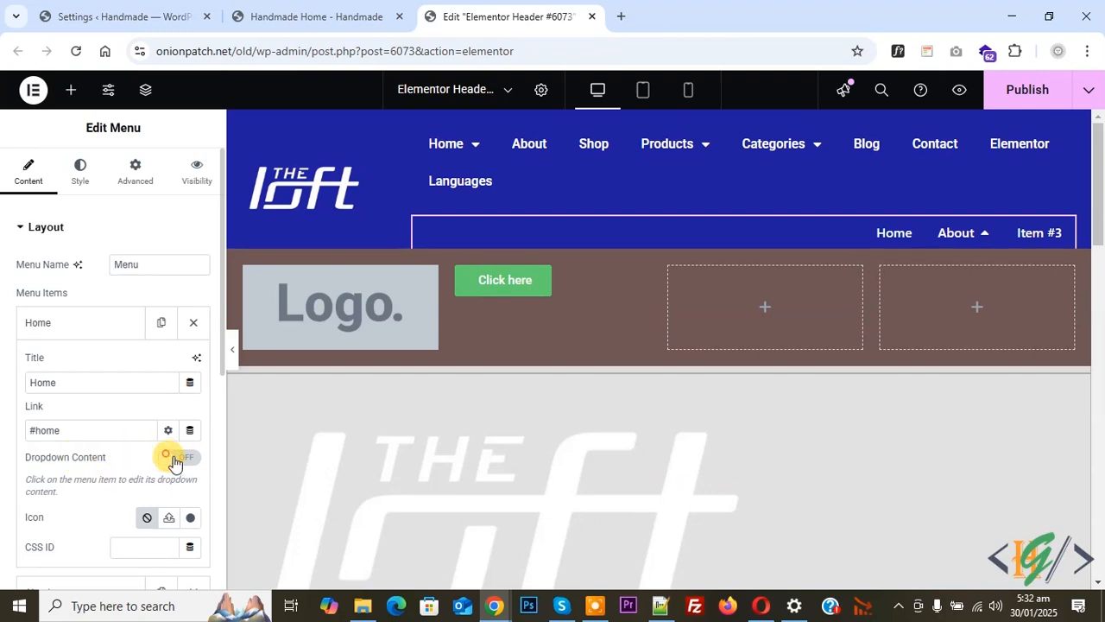
left_click(178, 459)
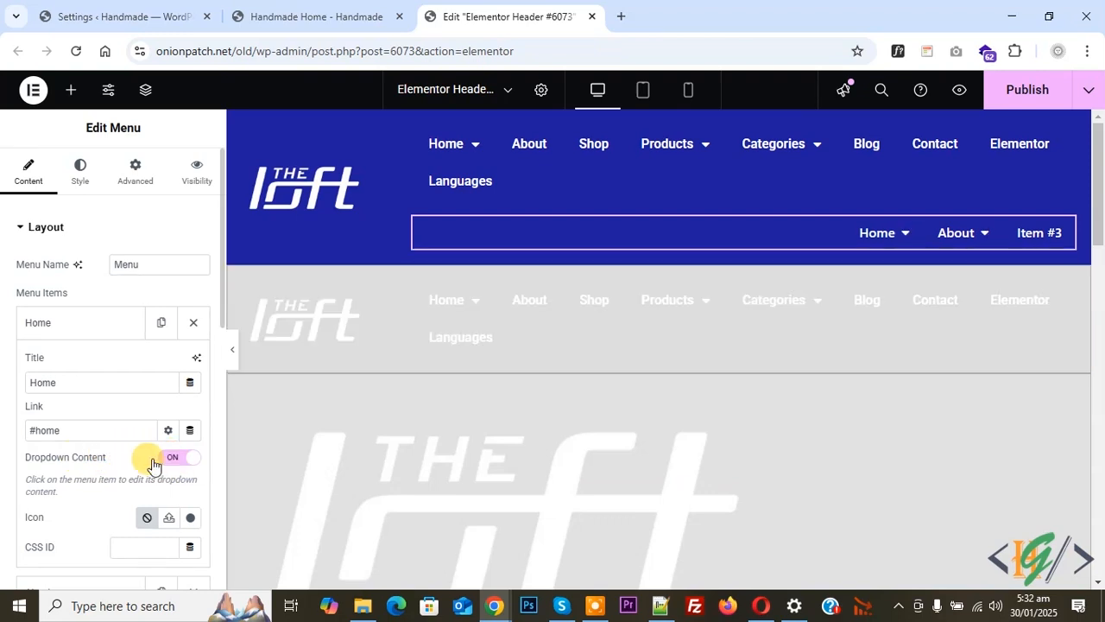
left_click(881, 235)
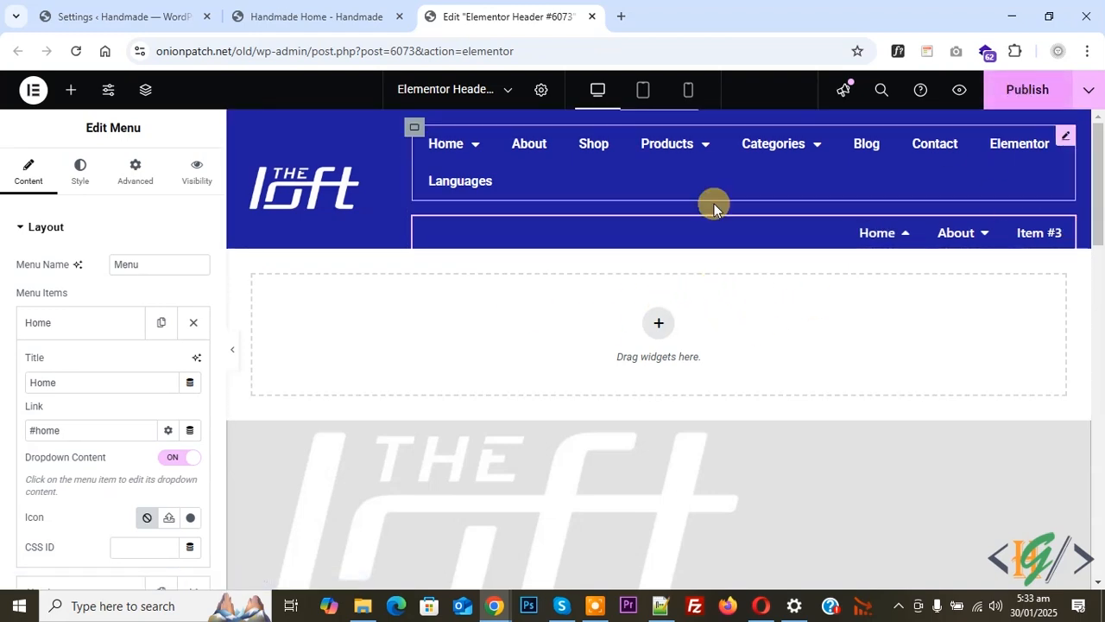
- Examine the About dropdown again on the live Handmade Home page
left_click(244, 10)
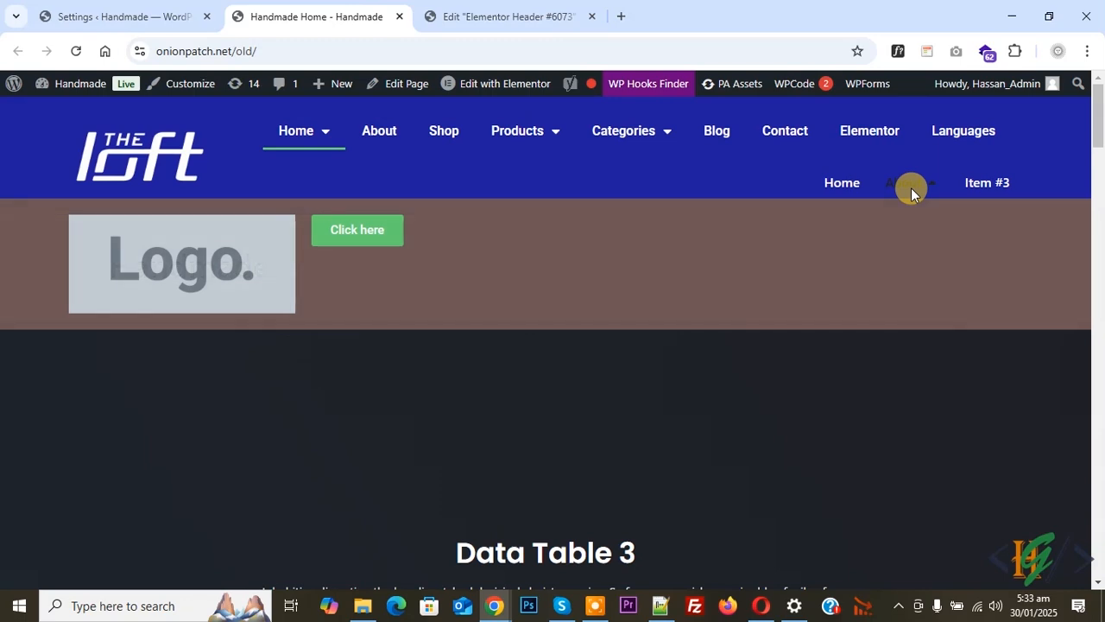